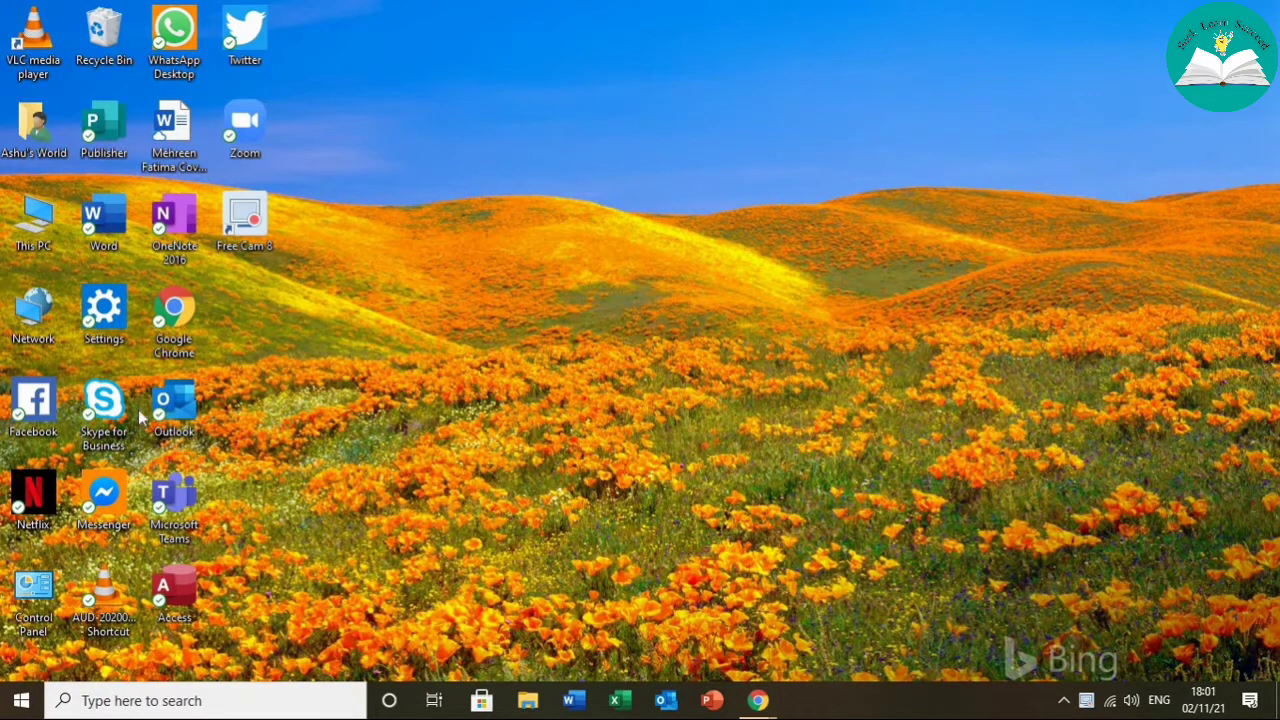
double_click(157, 326)
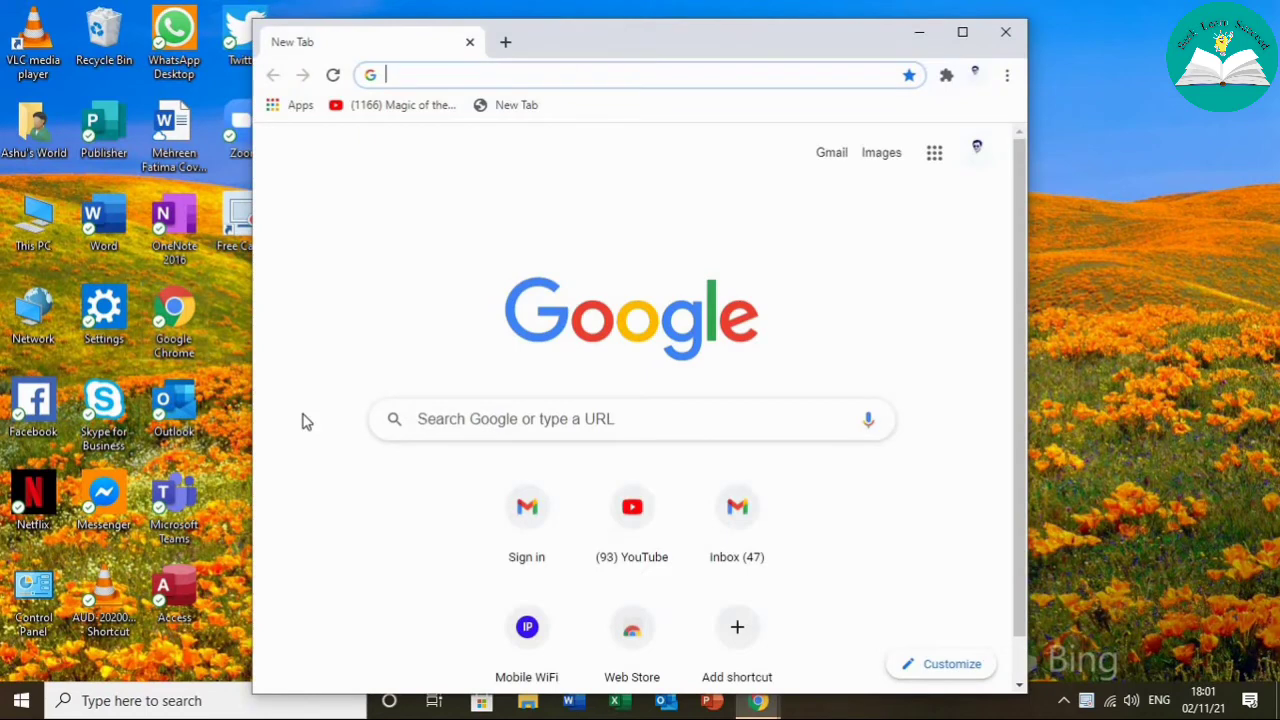
click(478, 417)
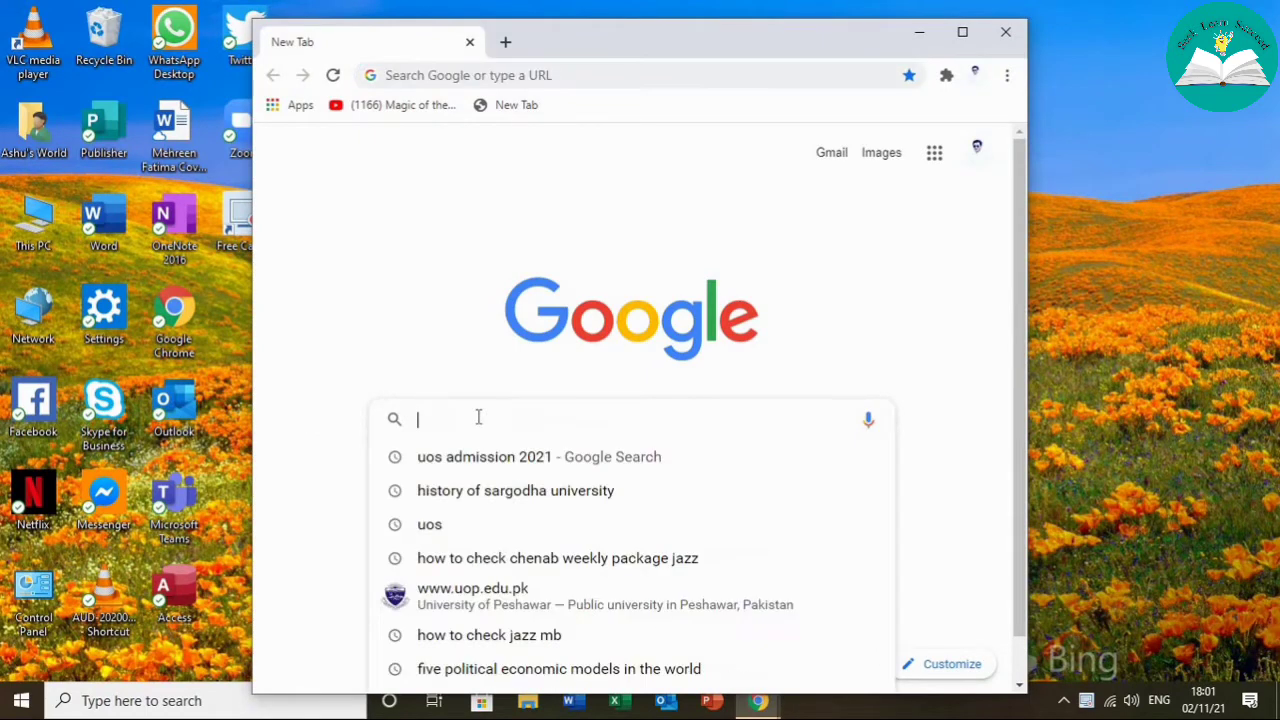
text(www)
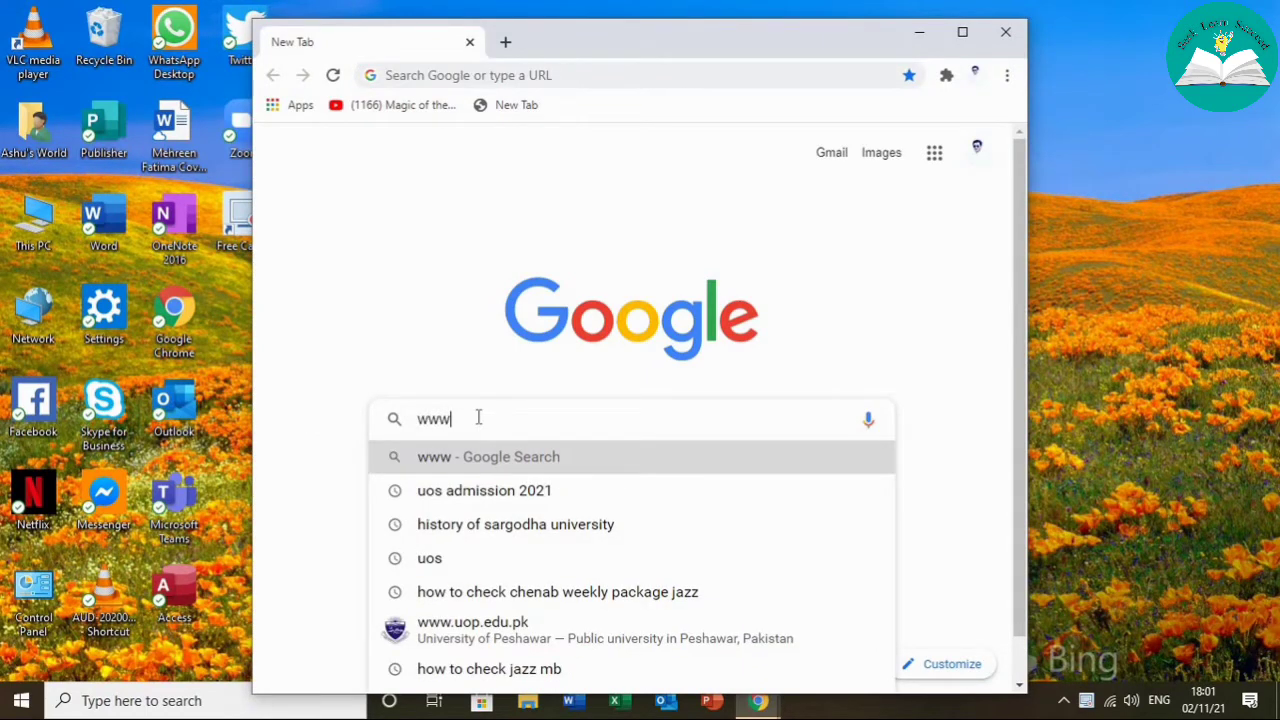
text(.s)
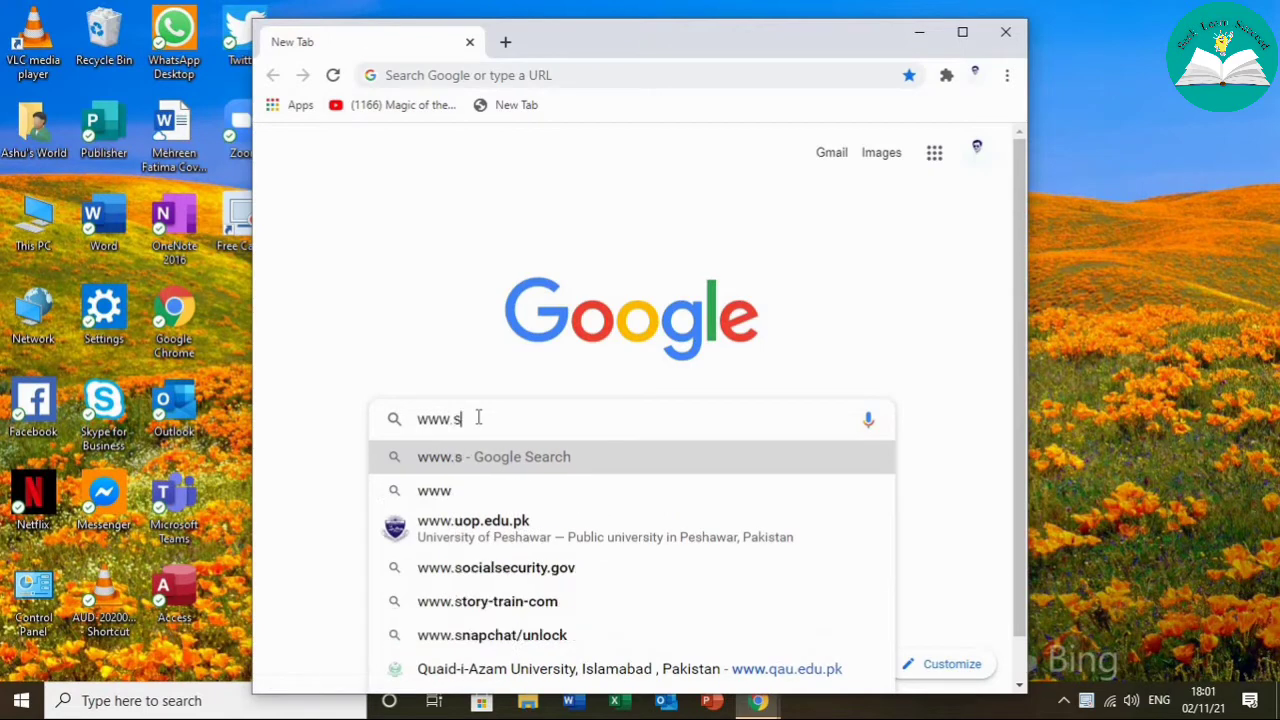
text(u.ed)
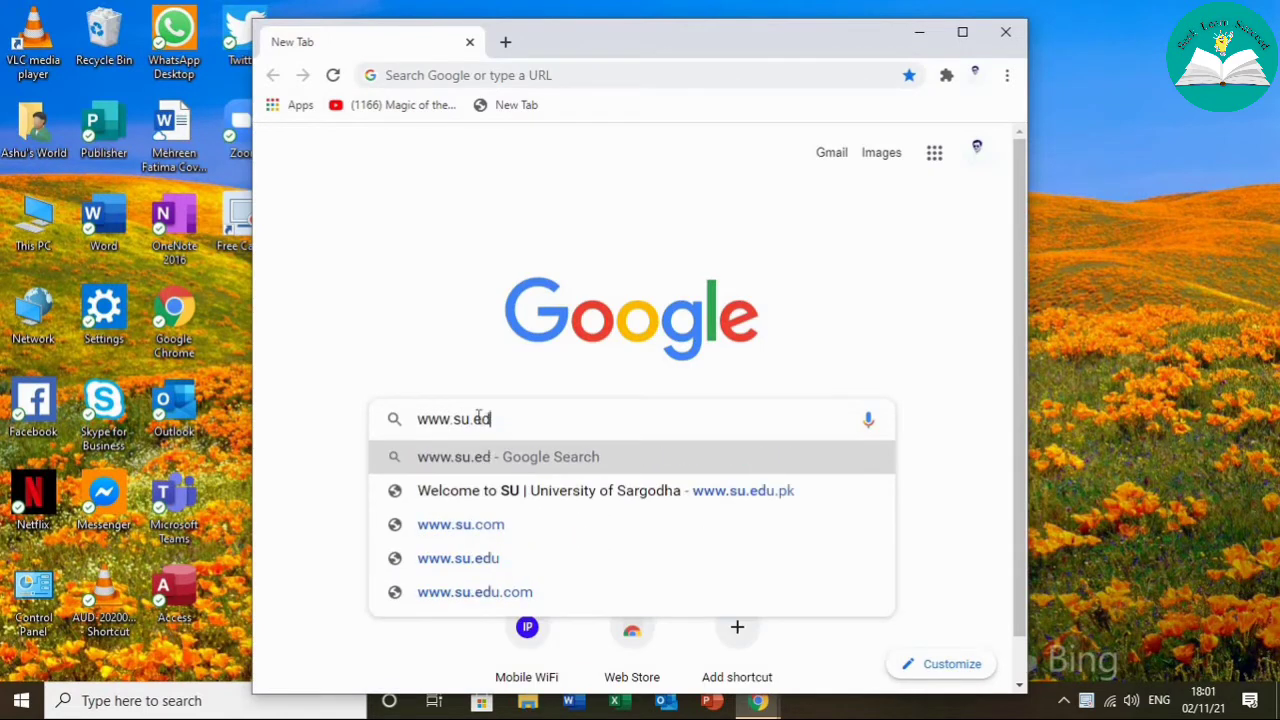
text(u.pk)
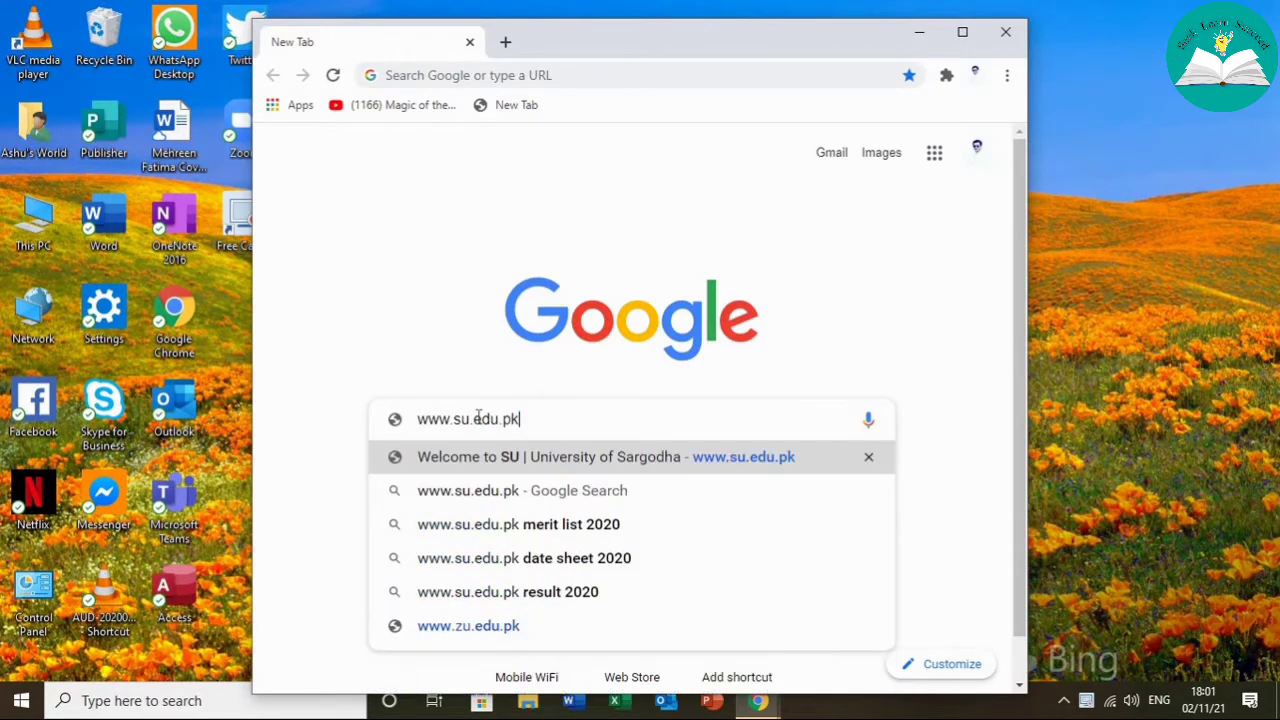
key(Return)
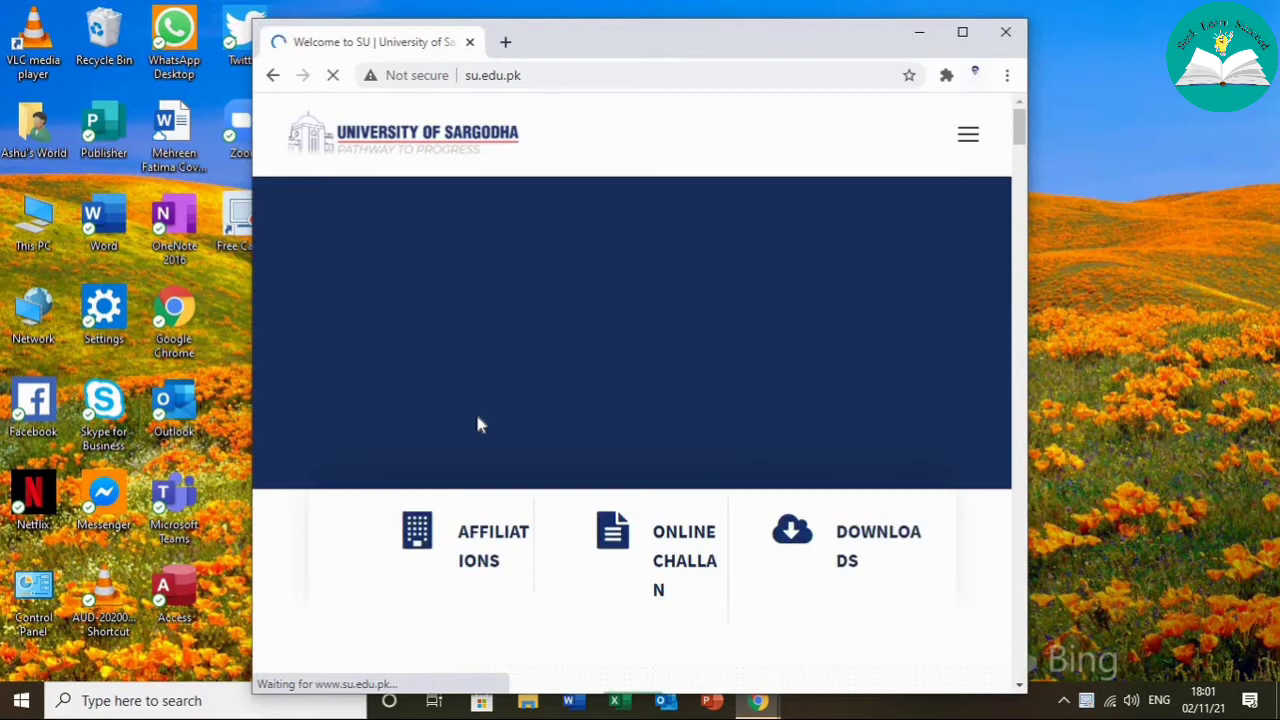
click(962, 32)
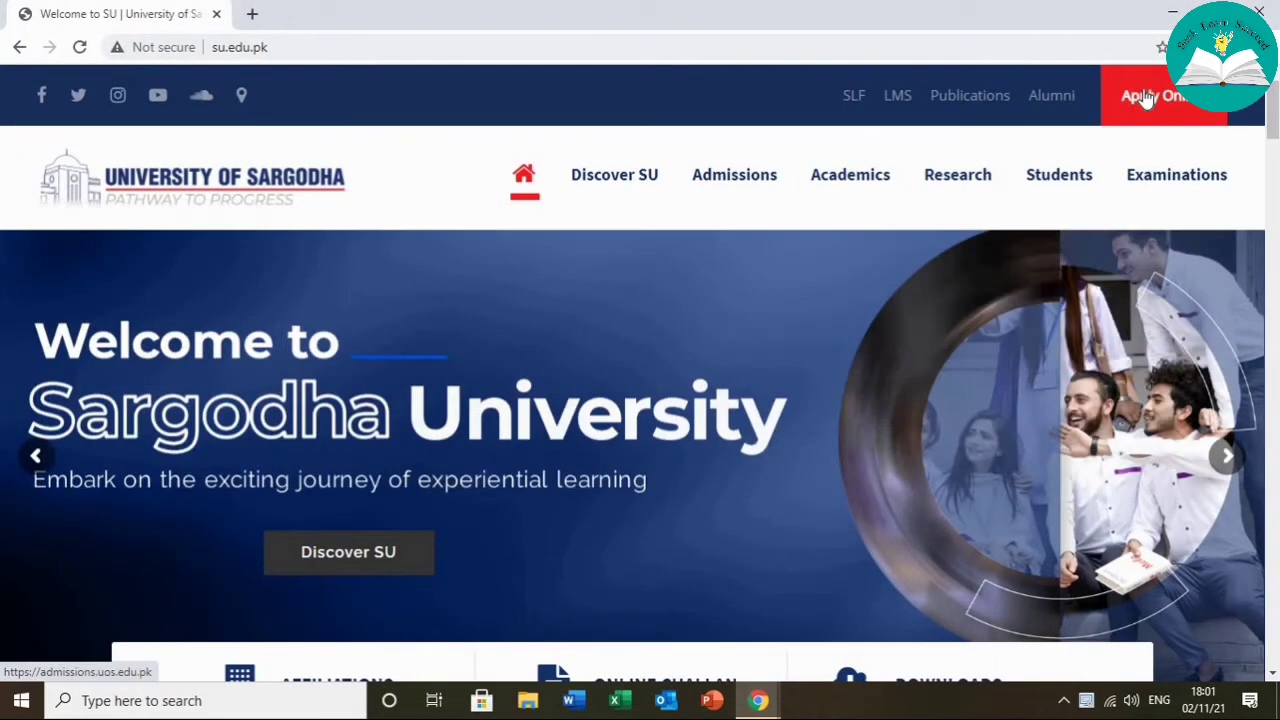
- Go to the university's online application portal, dismiss the admission notice and open the registration form
click(1148, 96)
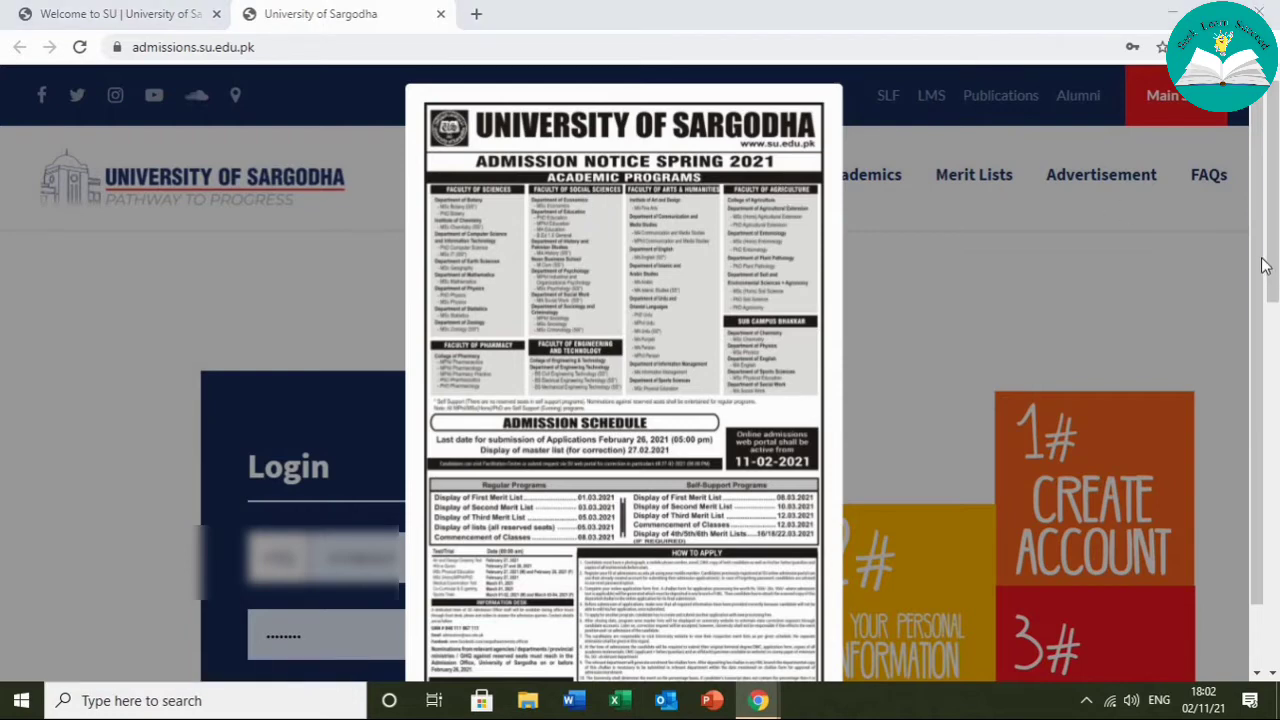
drag(1273, 261, 1275, 337)
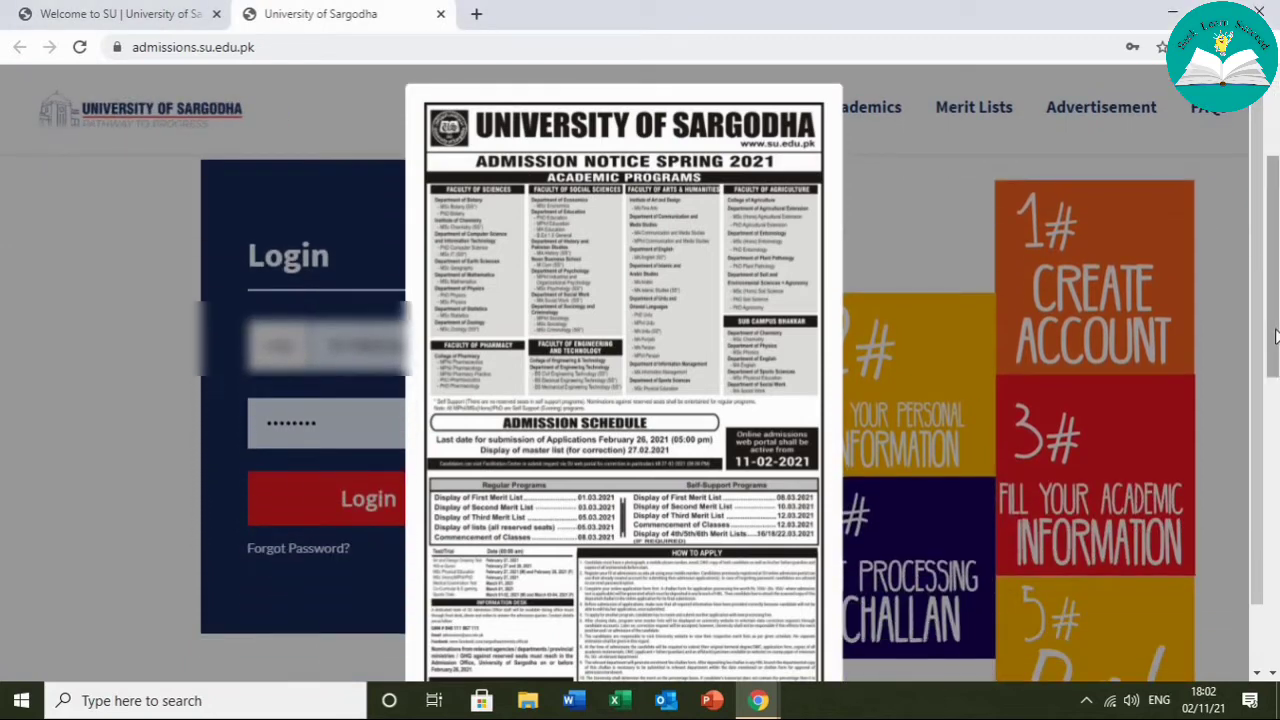
click(919, 221)
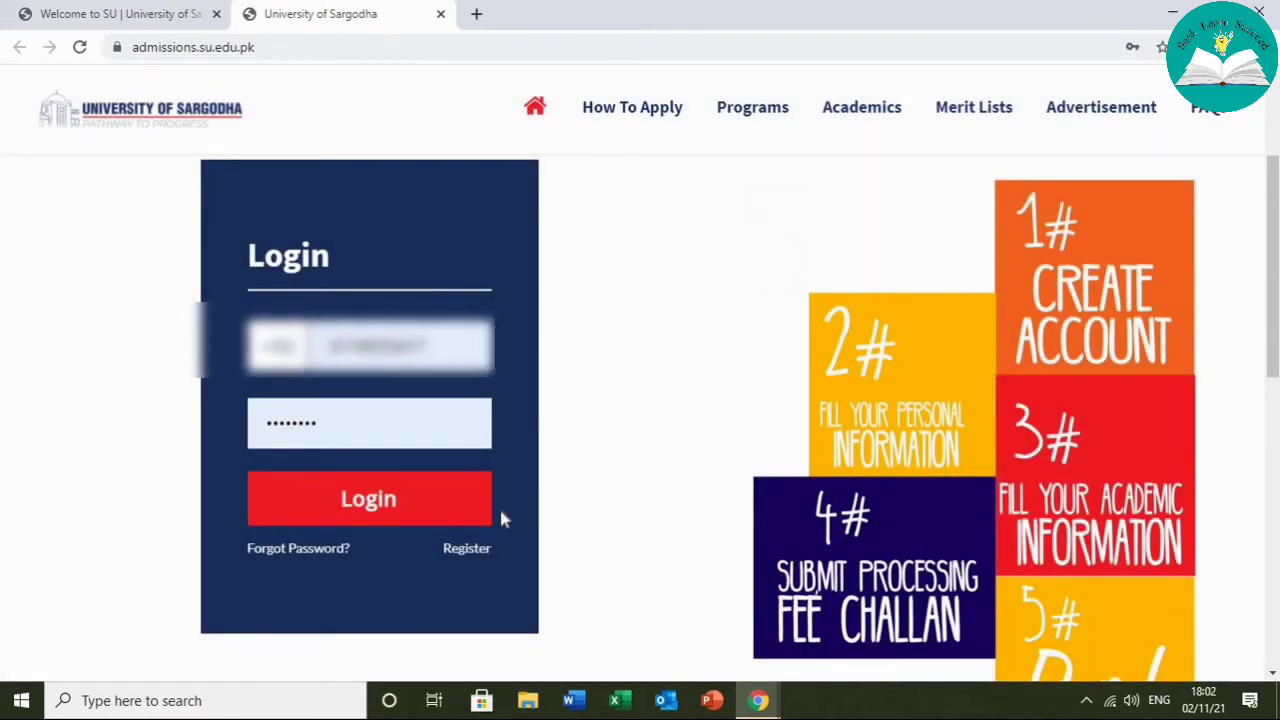
click(476, 550)
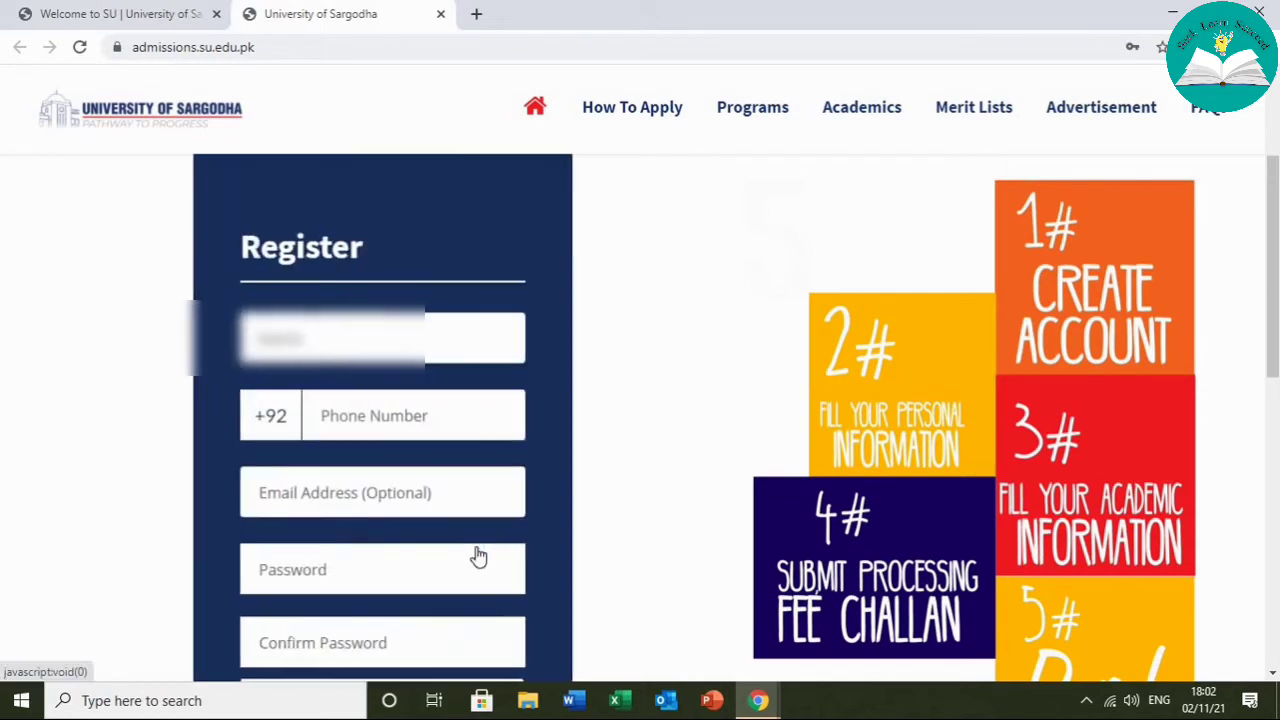
- Fill in the applicant's name, e-mail address and phone number in the registration form using the saved suggestions
click(332, 337)
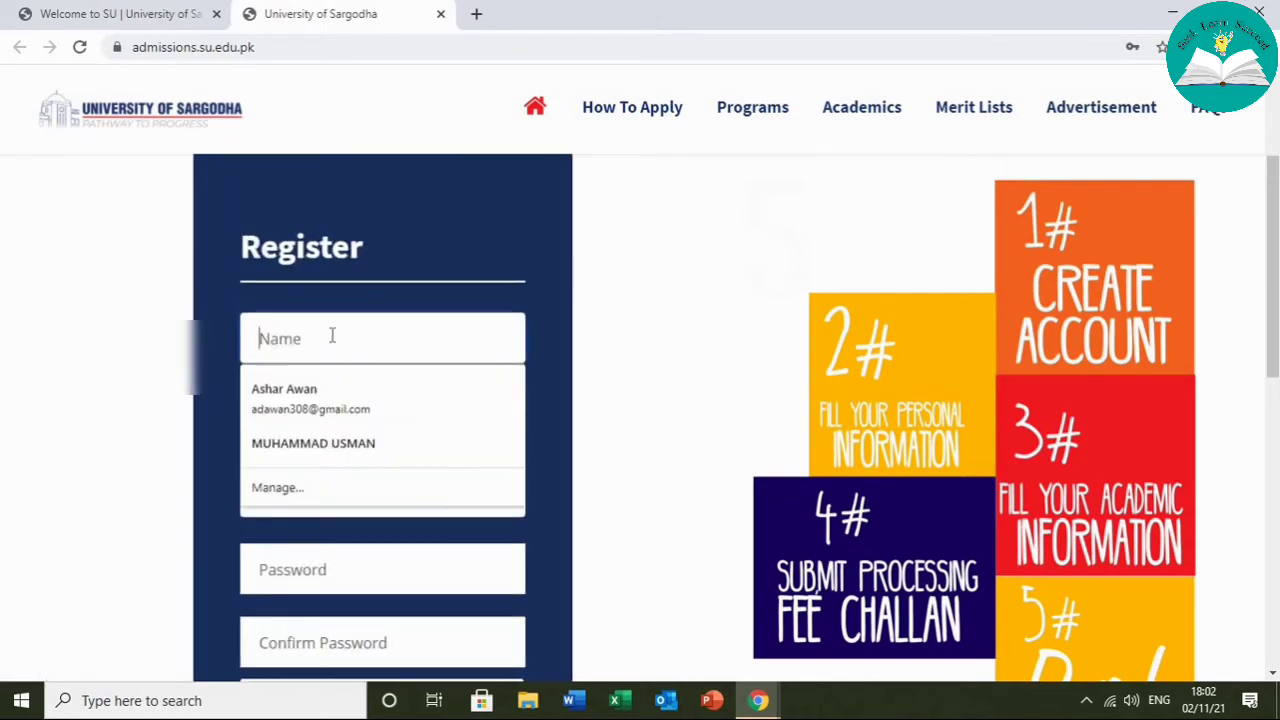
click(319, 397)
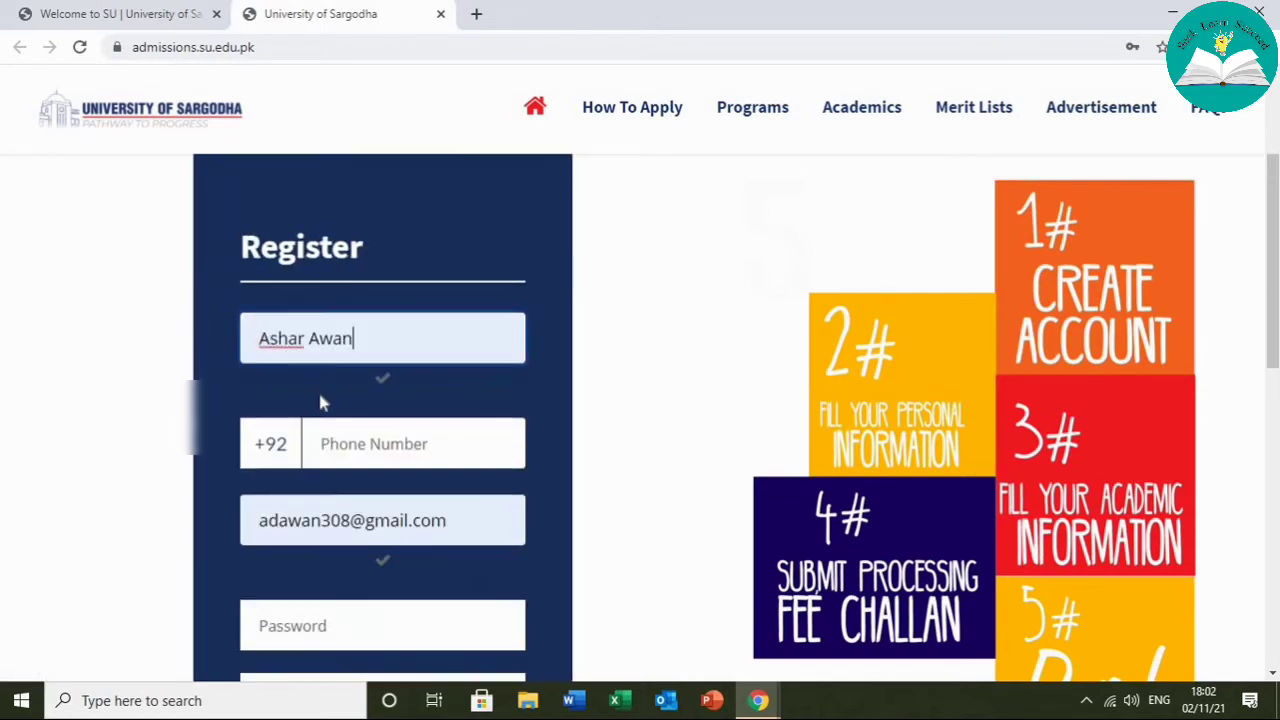
click(345, 448)
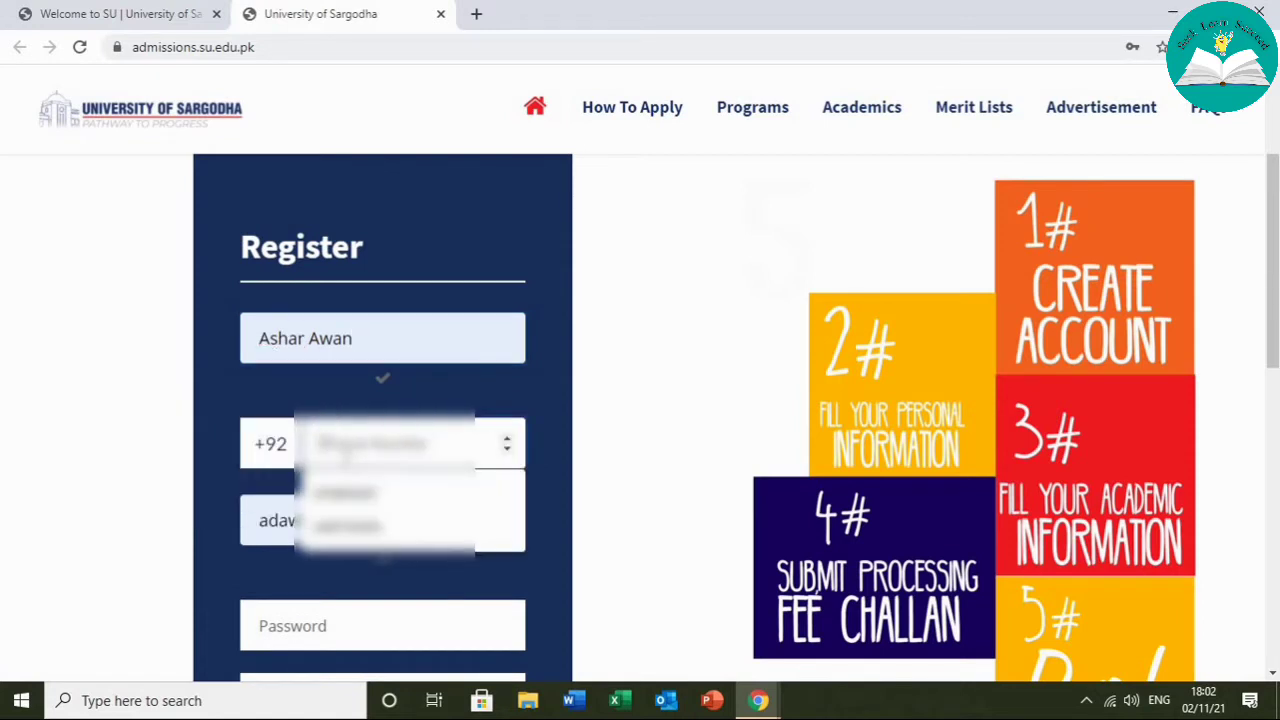
click(345, 493)
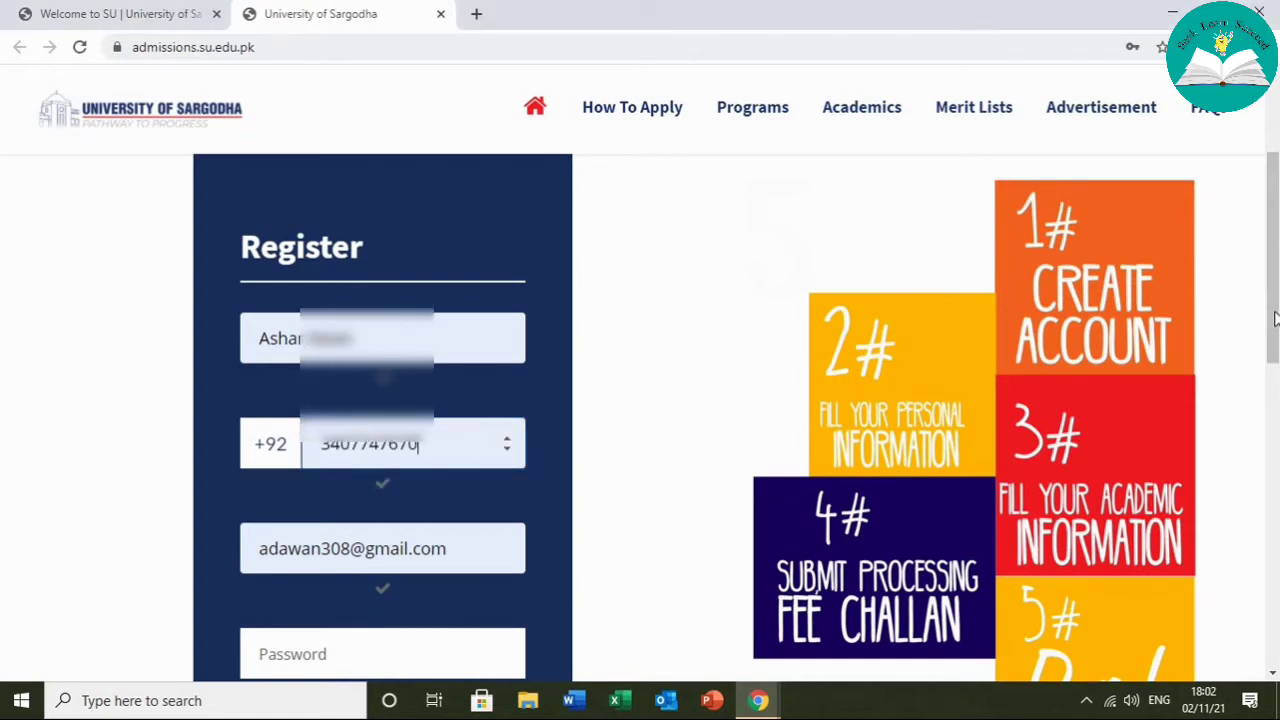
- Enter the account password and repeat it in the Confirm Password field
scroll(1274, 318, down, 2)
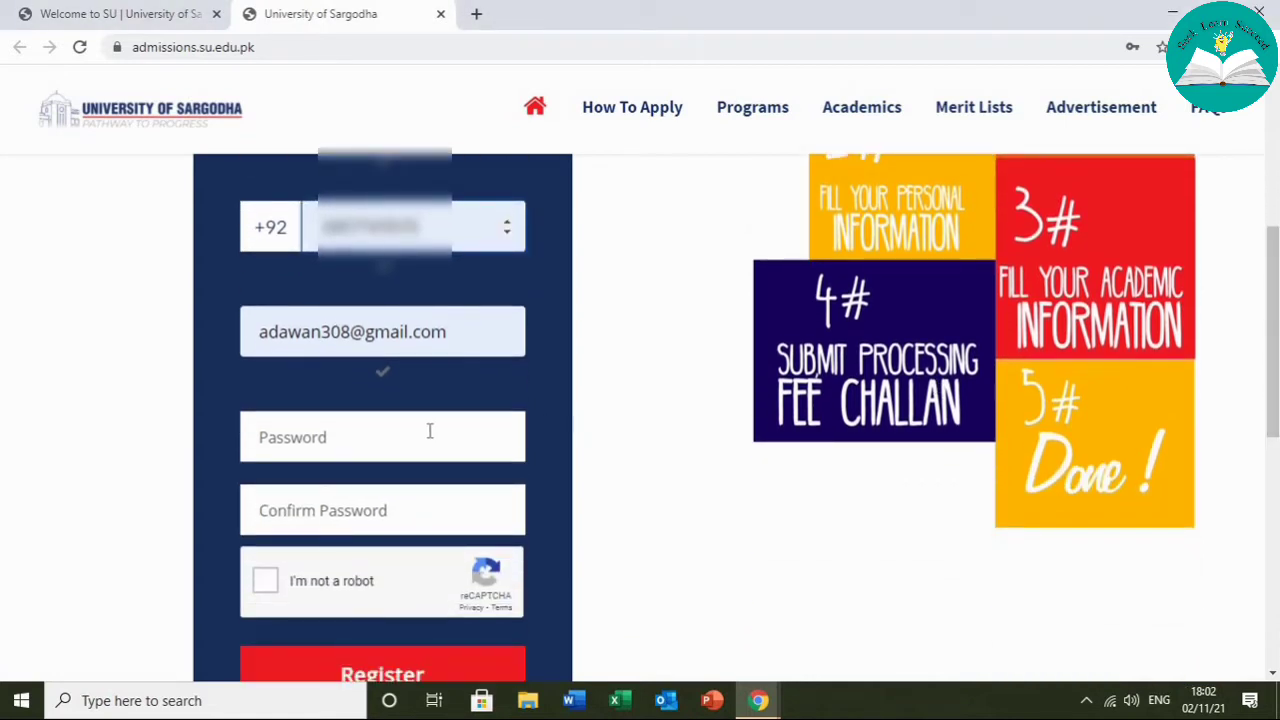
click(430, 431)
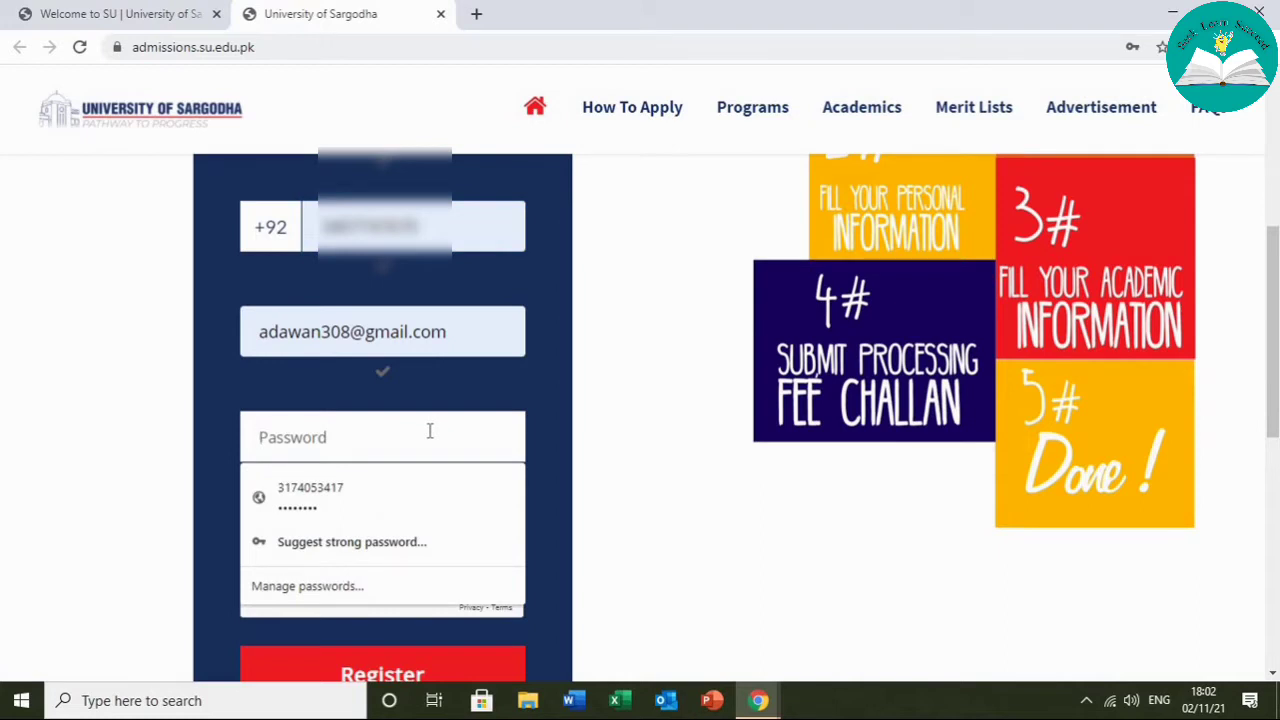
text(aaaaaaaa)
click(389, 517)
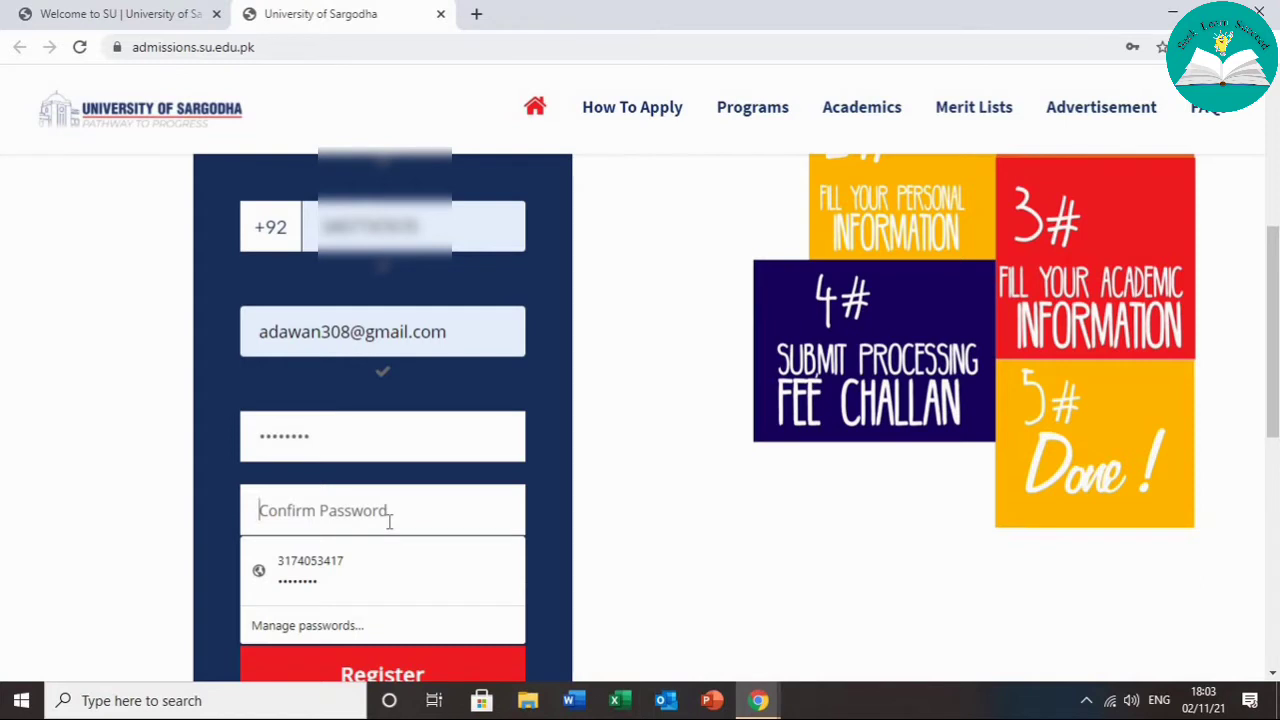
text(aaaa)
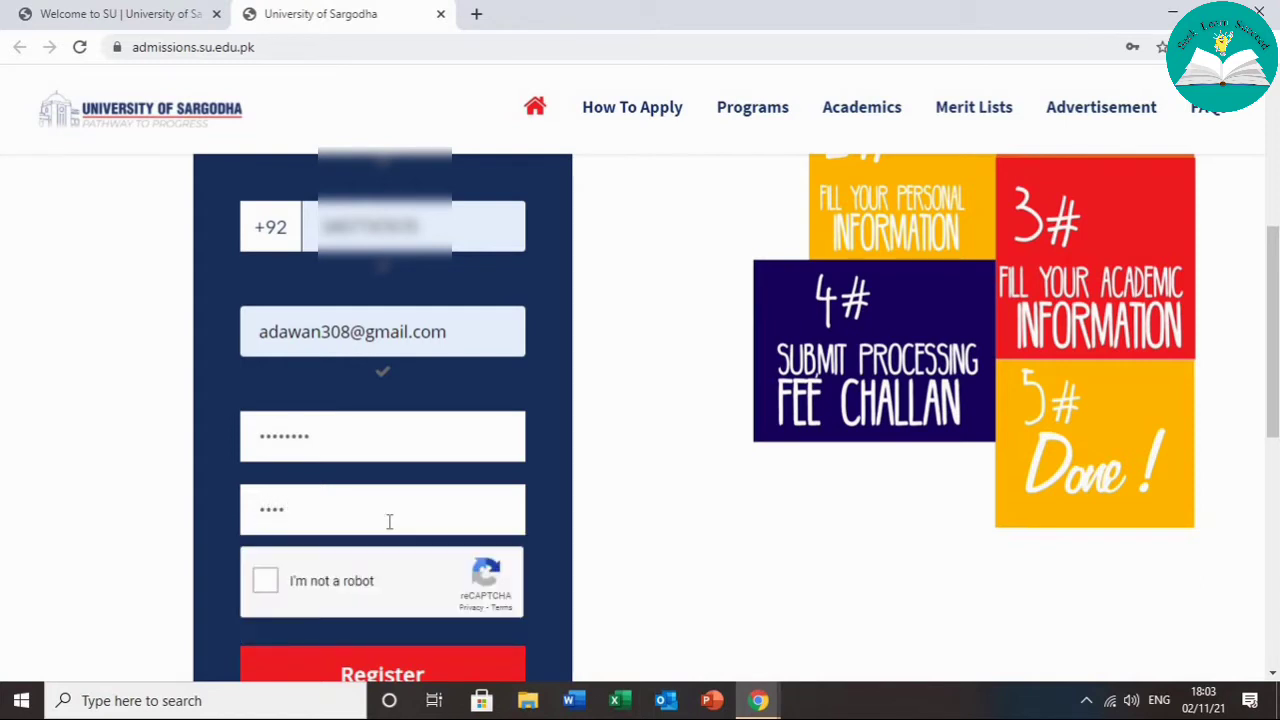
text(aaaa)
- Complete the "I'm not a robot" check and submit the registration, dismissing the admission notice
click(266, 581)
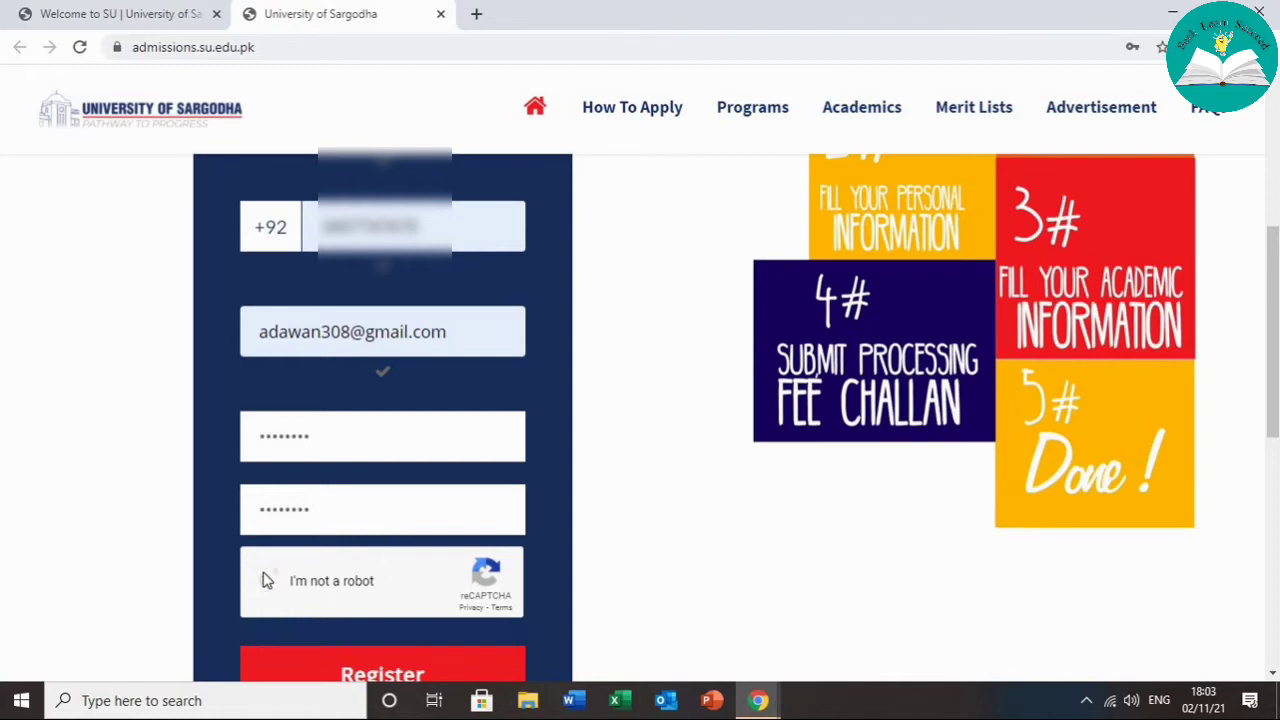
click(345, 670)
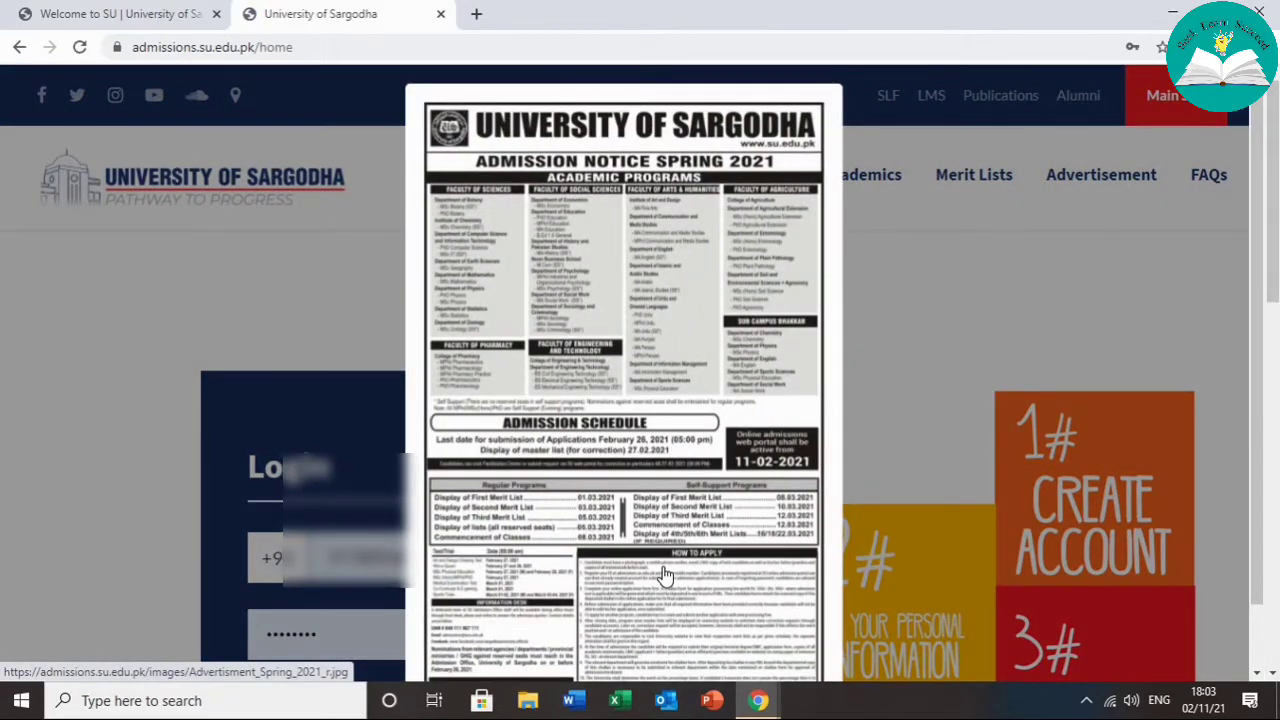
click(925, 390)
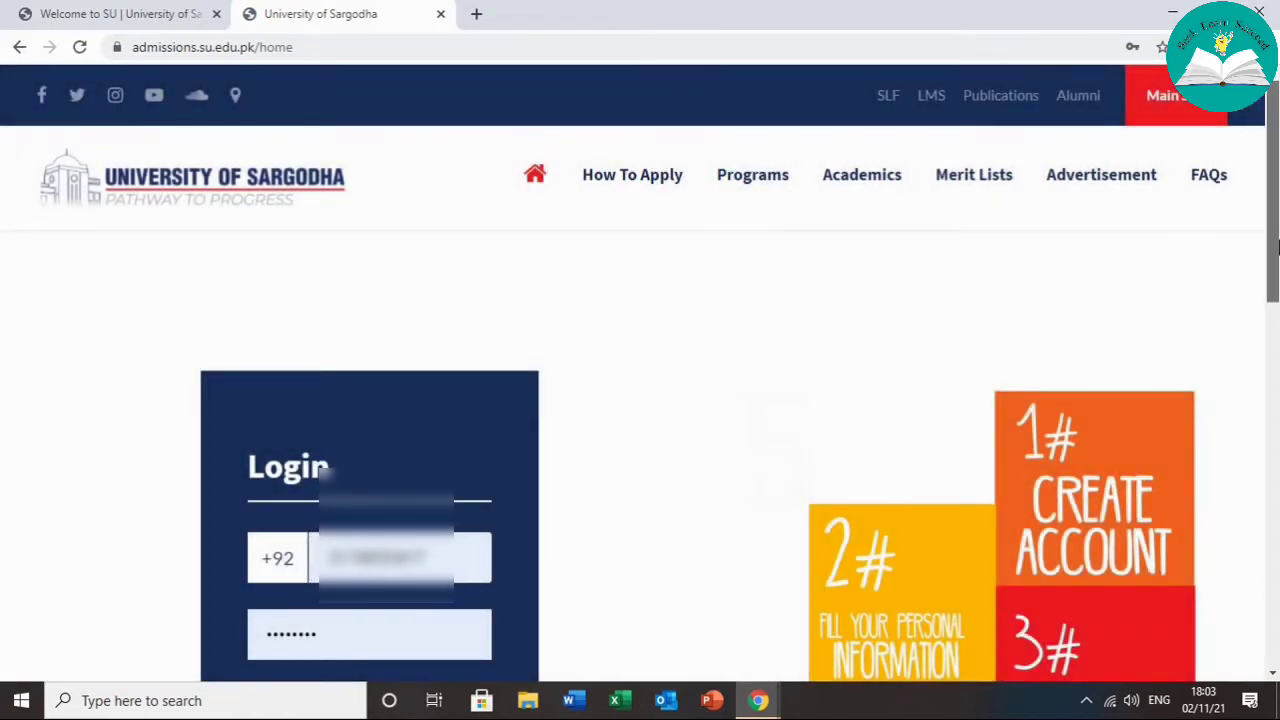
- Log in to the admissions portal with the filled-in credentials and access the student account
scroll(1270, 245, down, 2)
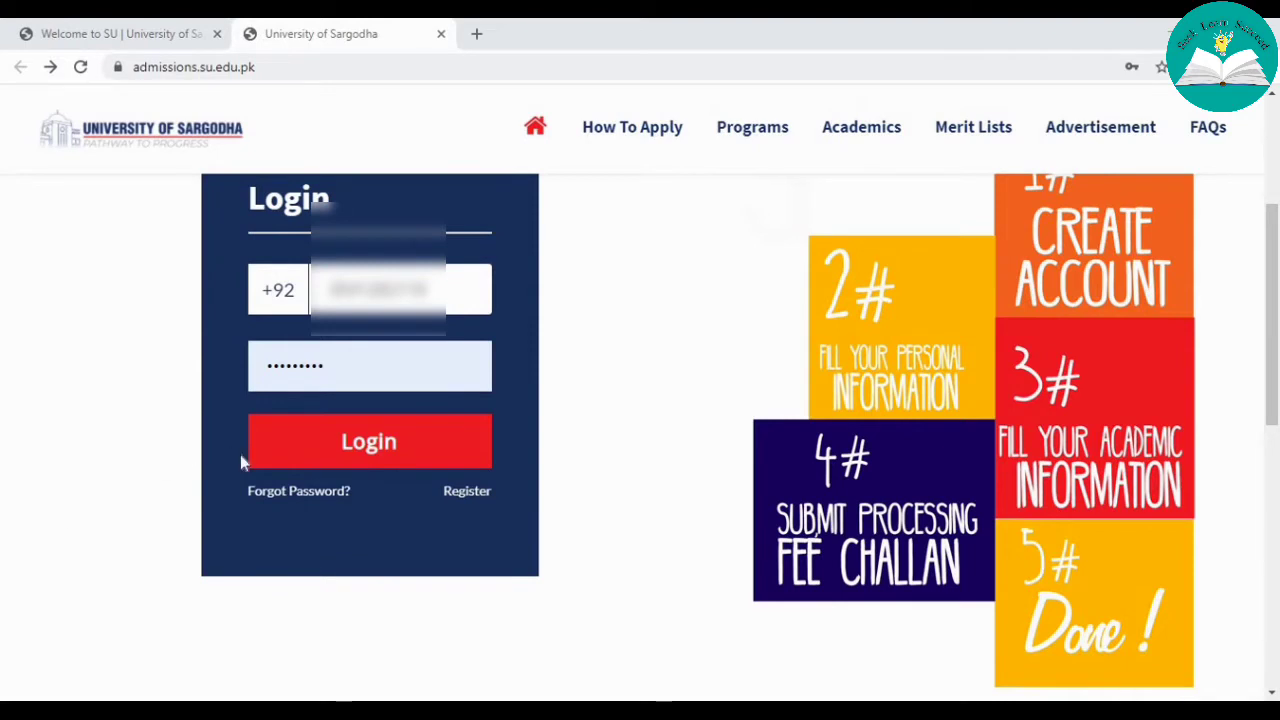
click(316, 453)
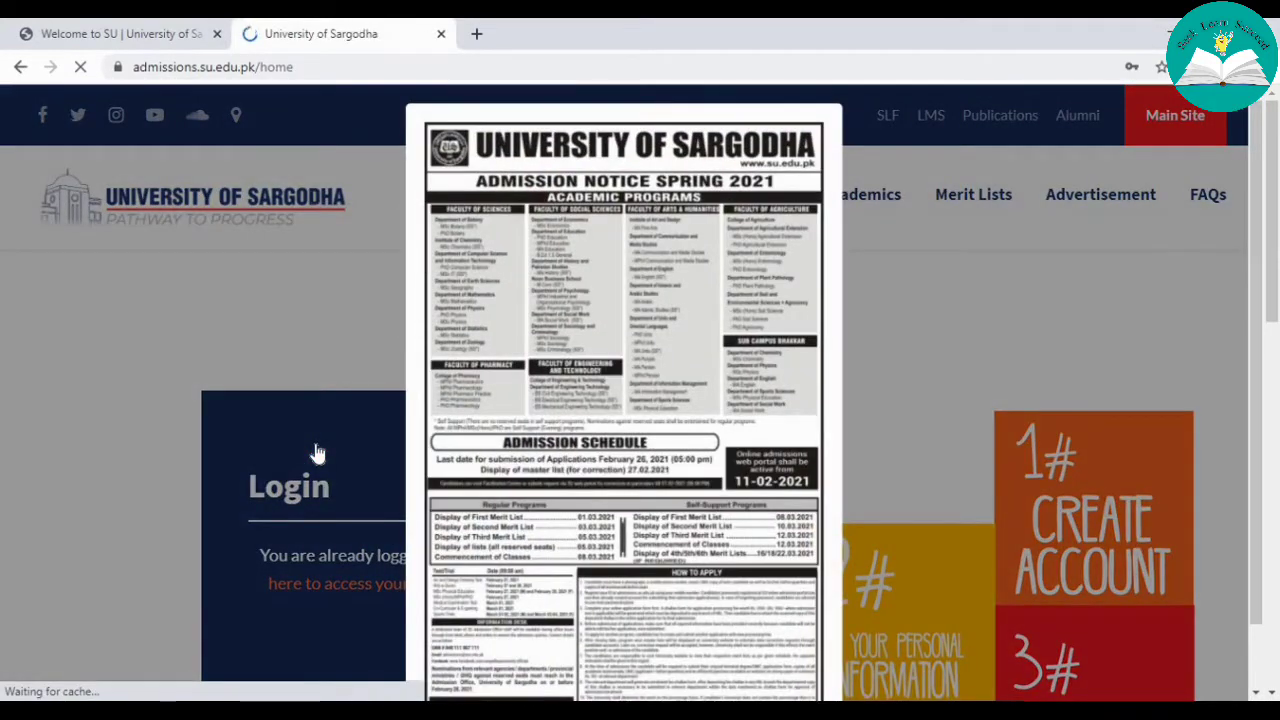
click(316, 453)
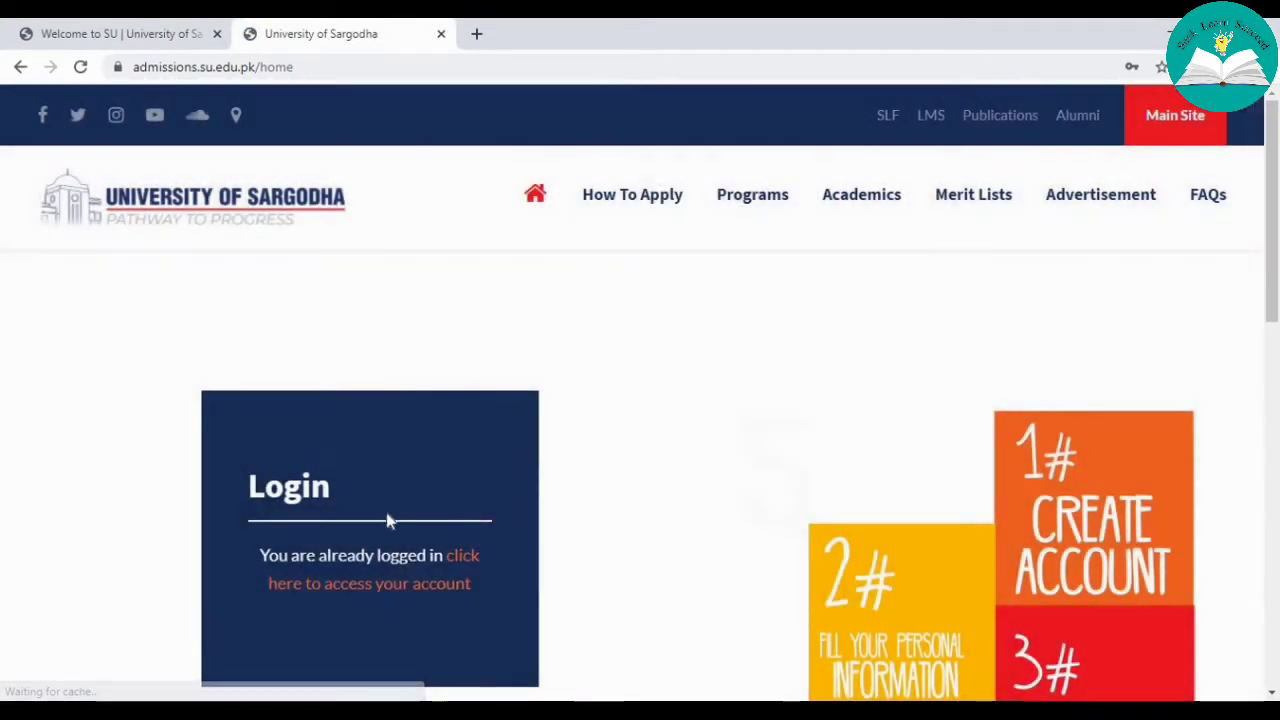
click(437, 598)
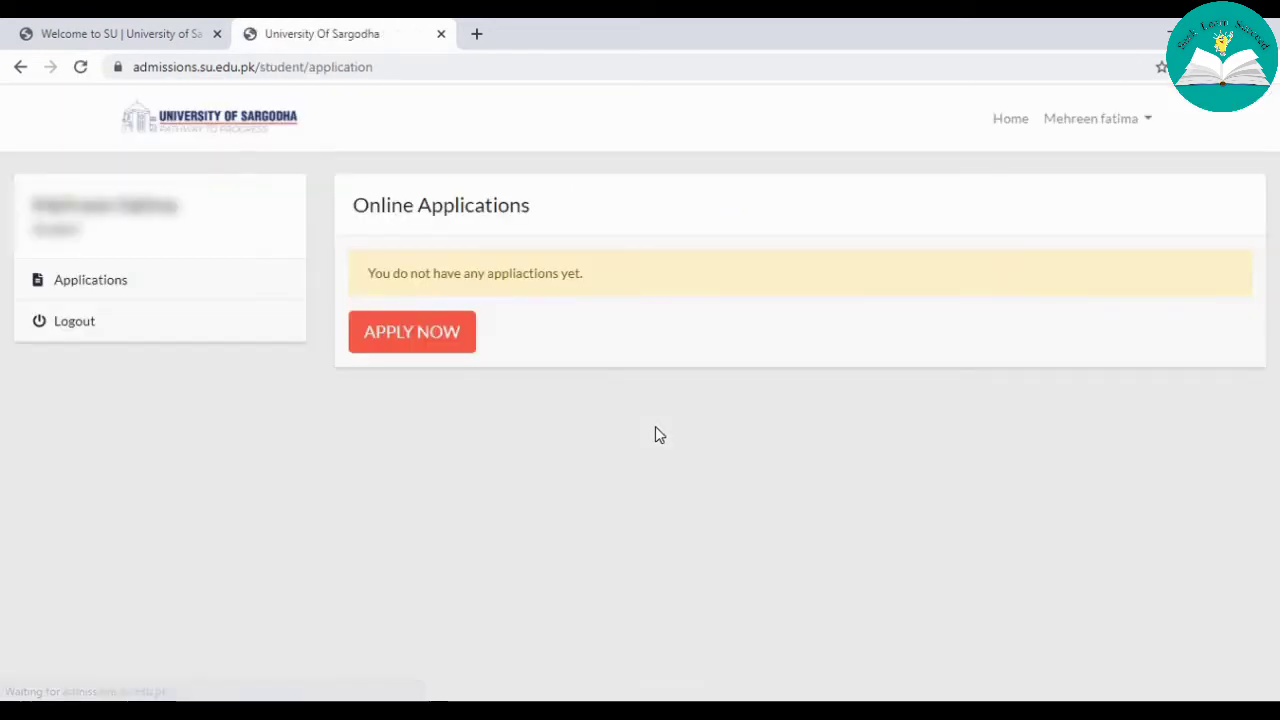
- Start a new online application and set the campus to Main Campus
click(412, 336)
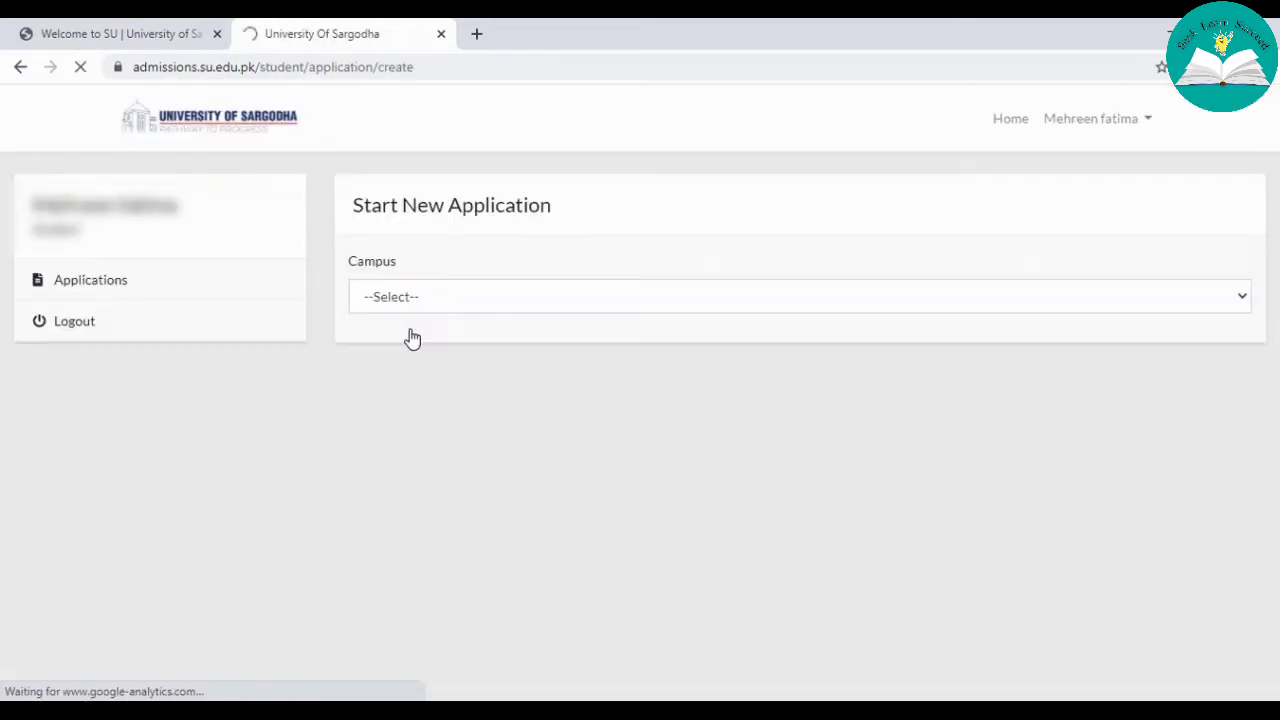
click(1244, 301)
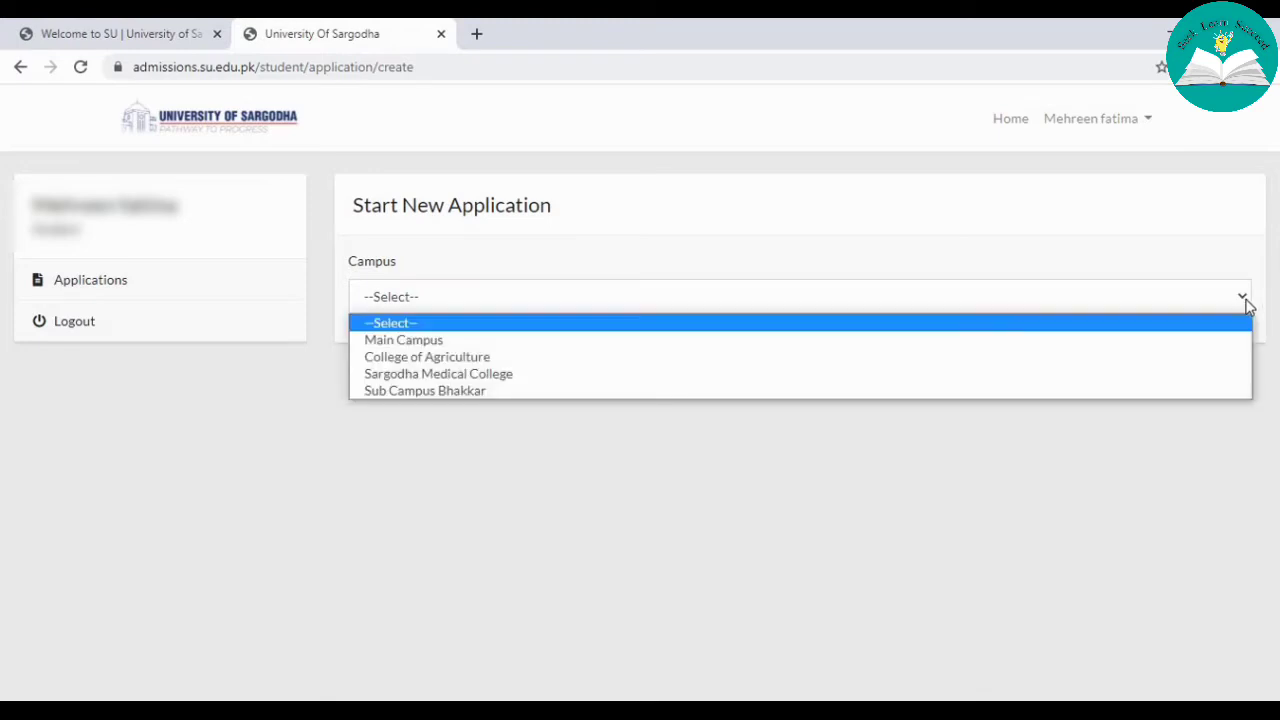
click(1134, 342)
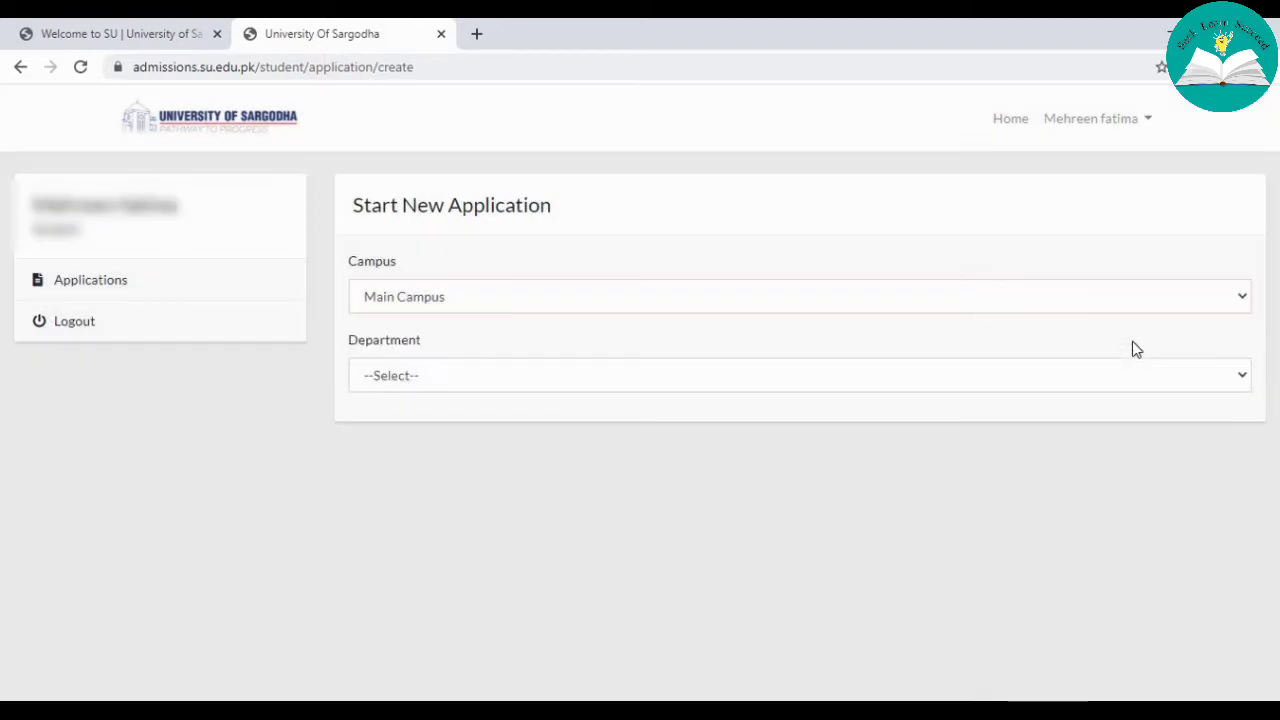
- Set the application's department to Department of Economics
click(1245, 380)
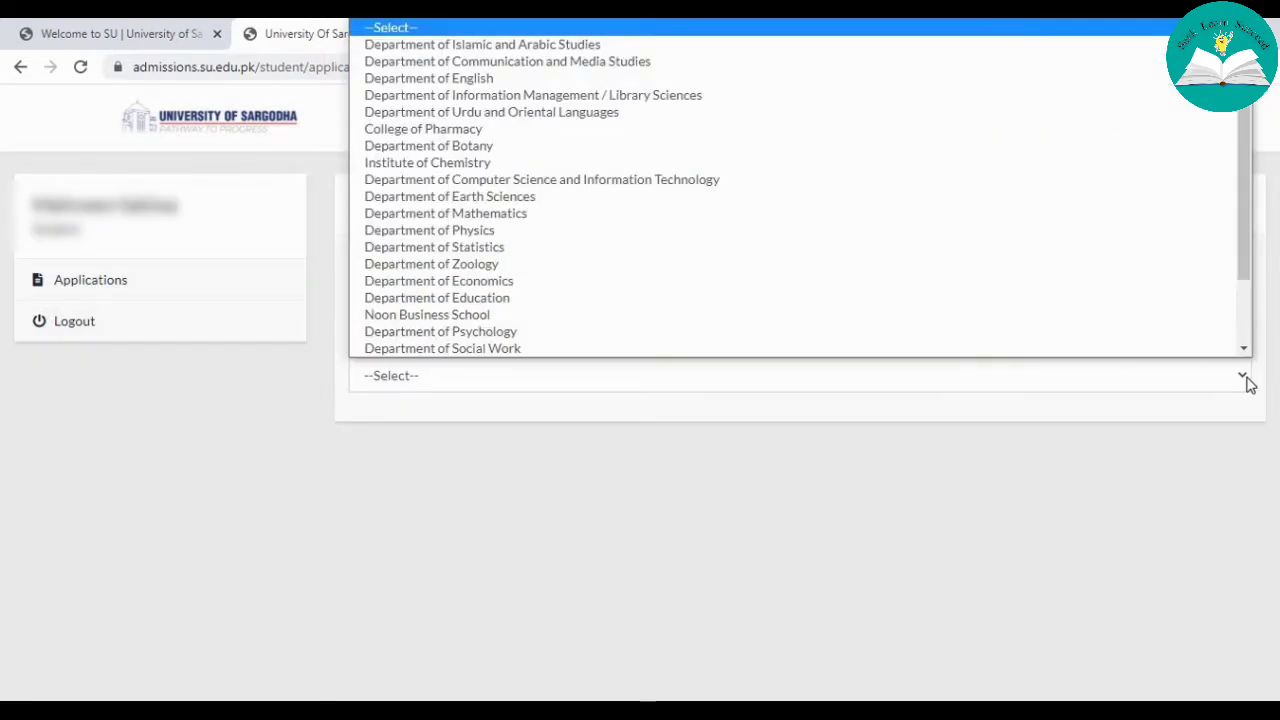
drag(1245, 265, 1246, 303)
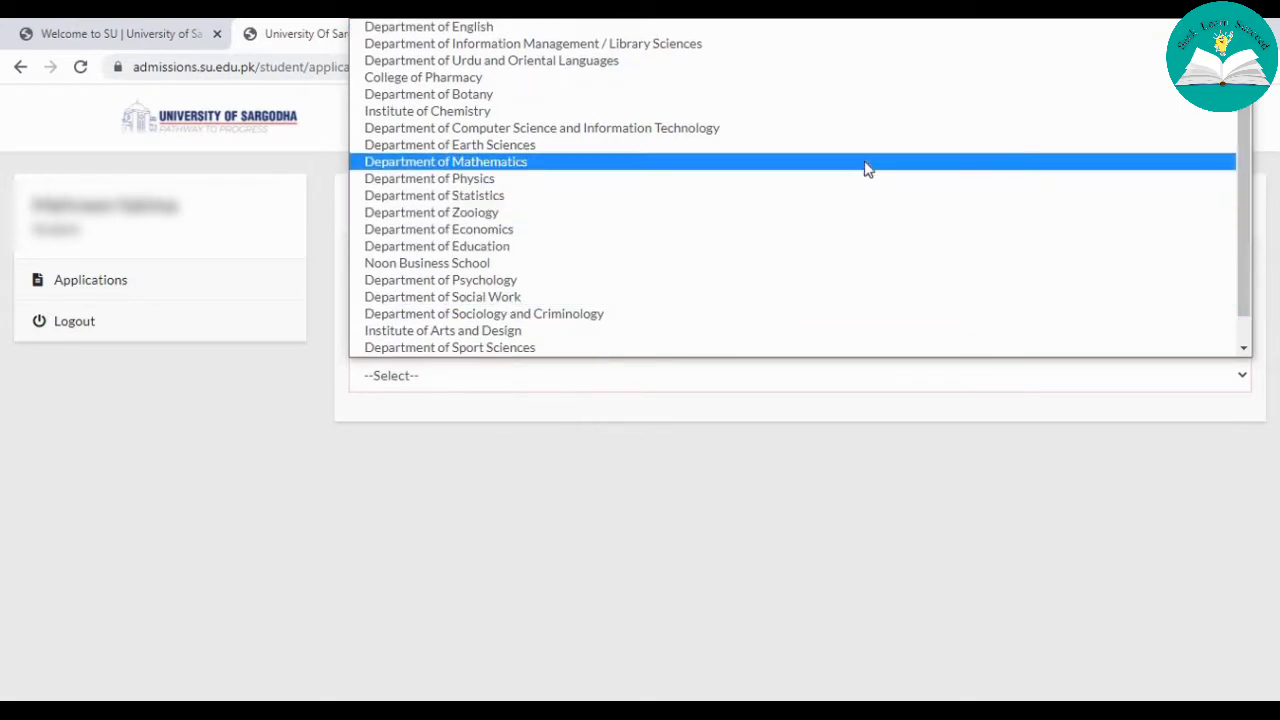
scroll(834, 189, down, 1)
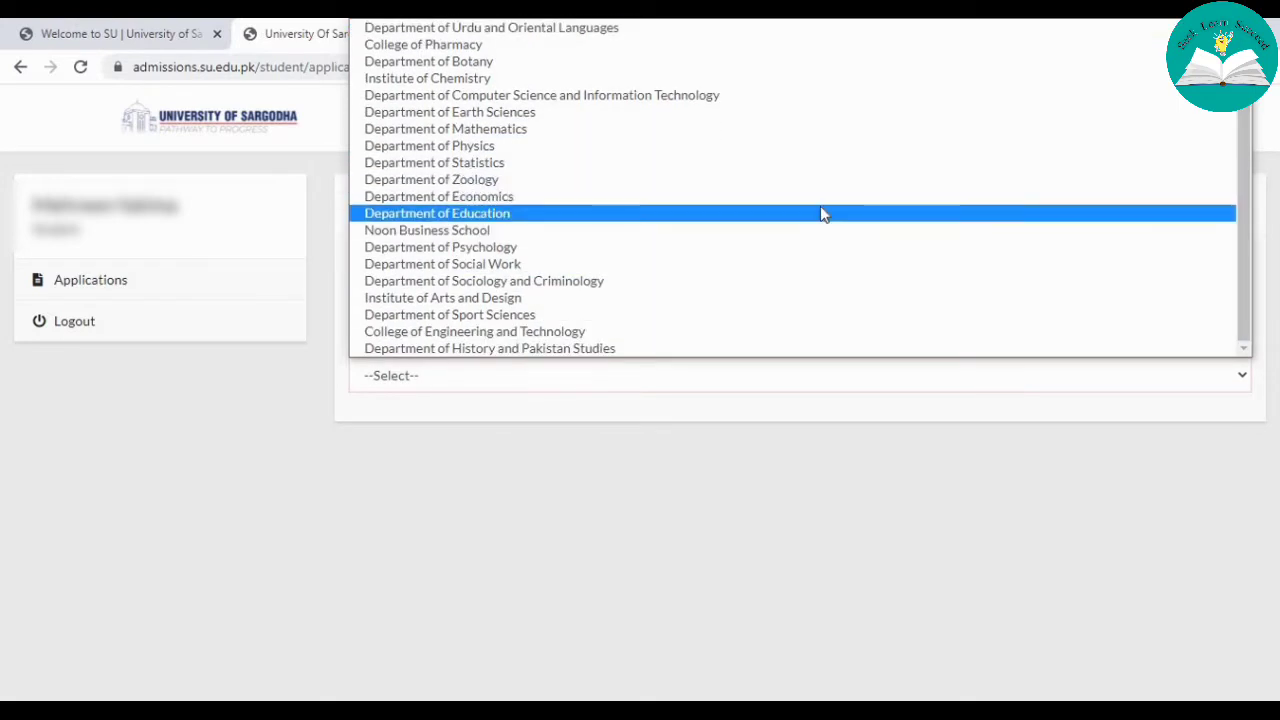
click(821, 200)
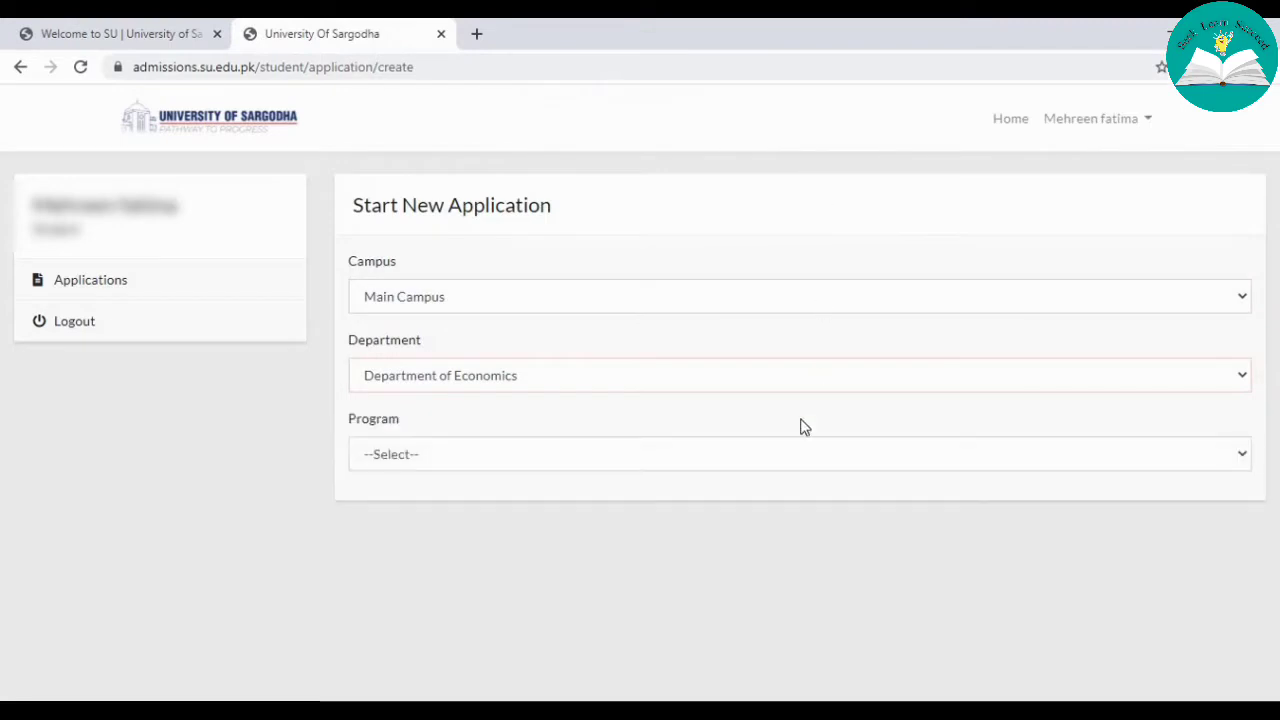
- Set the application's program to Graduate [MSc, MA, MBA, M.Com etc.] and its discipline to MSc Economics, and proceed to the application
click(1240, 458)
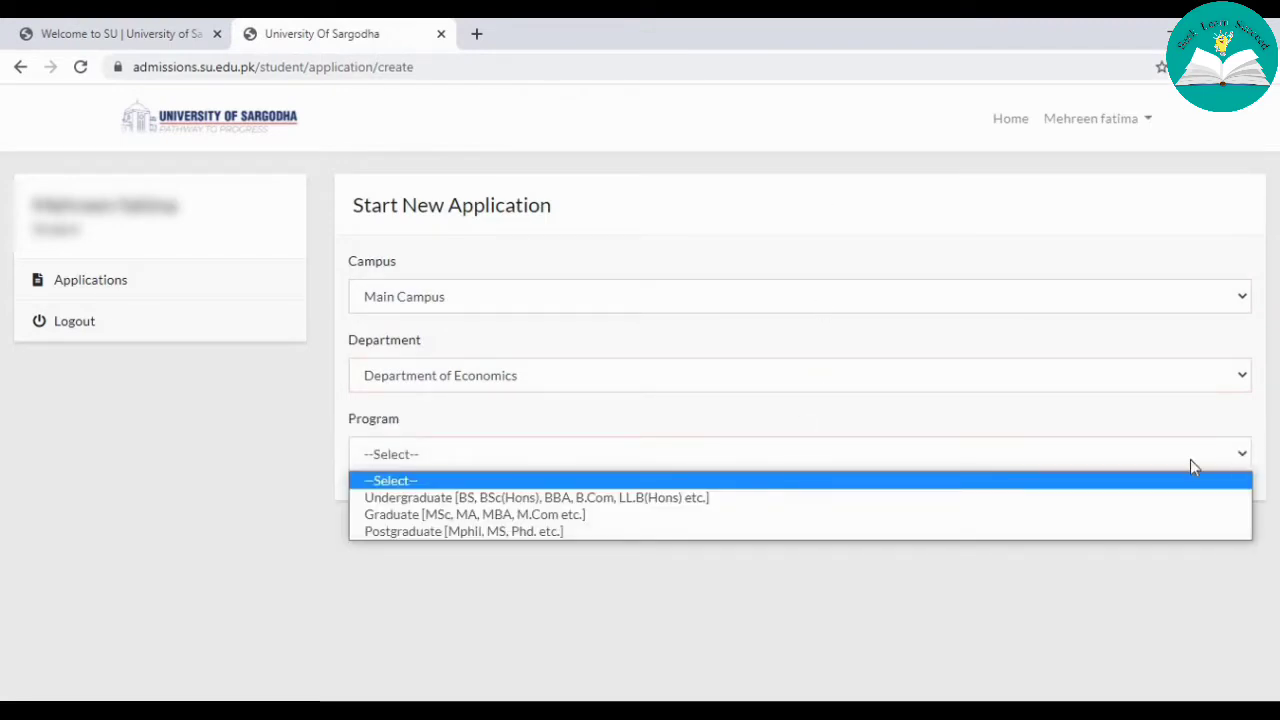
click(1095, 516)
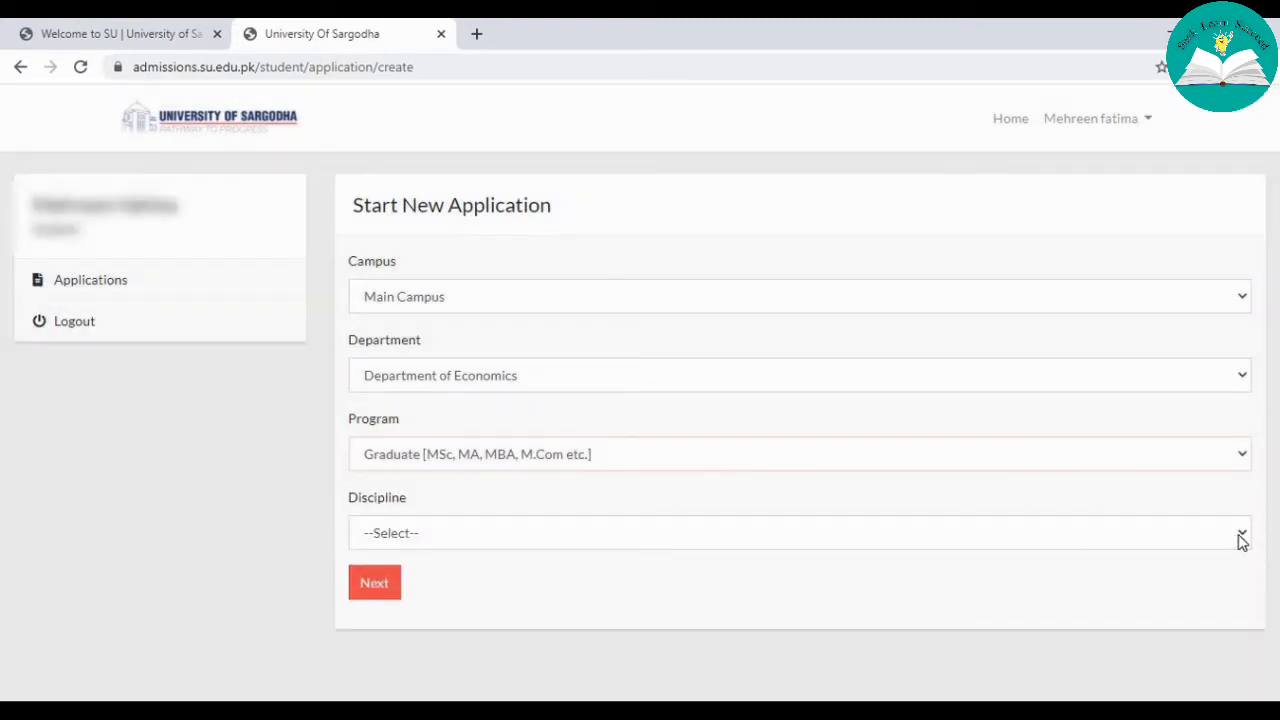
click(1241, 540)
click(1116, 596)
click(1243, 532)
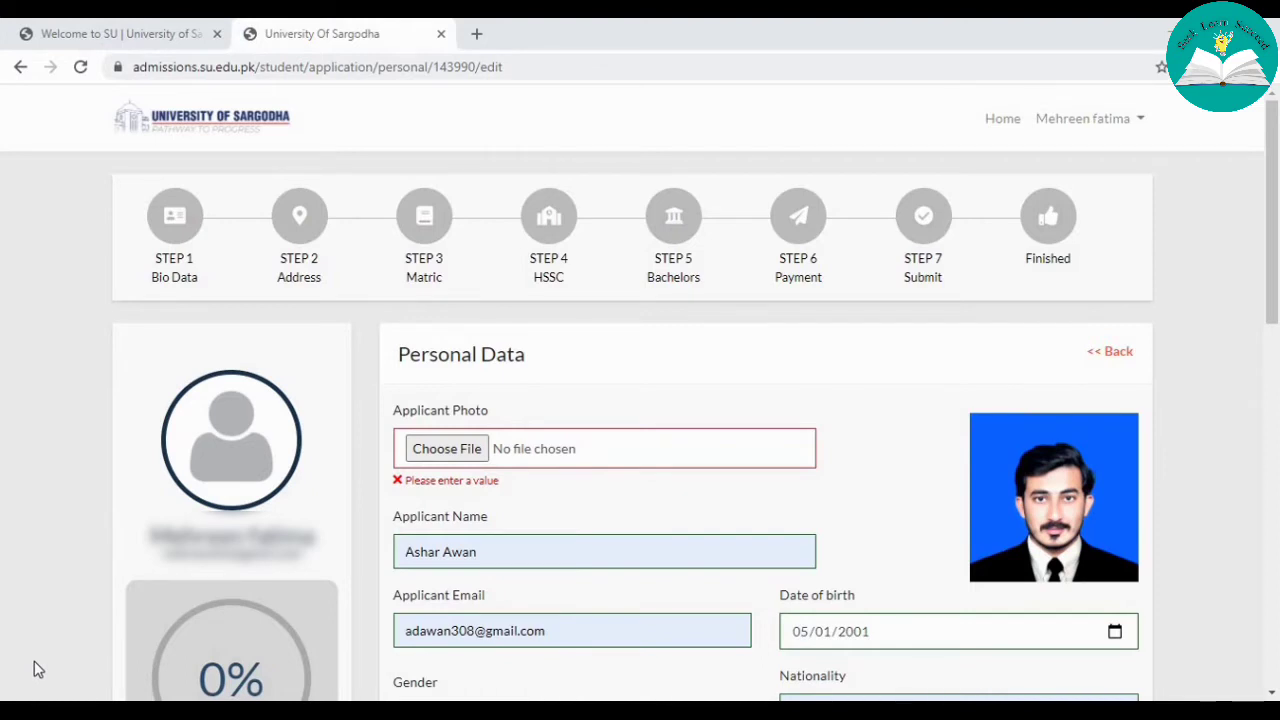
- Upload IMG-20200130-WA0002 from the Pictures folder as the applicant photo
click(440, 456)
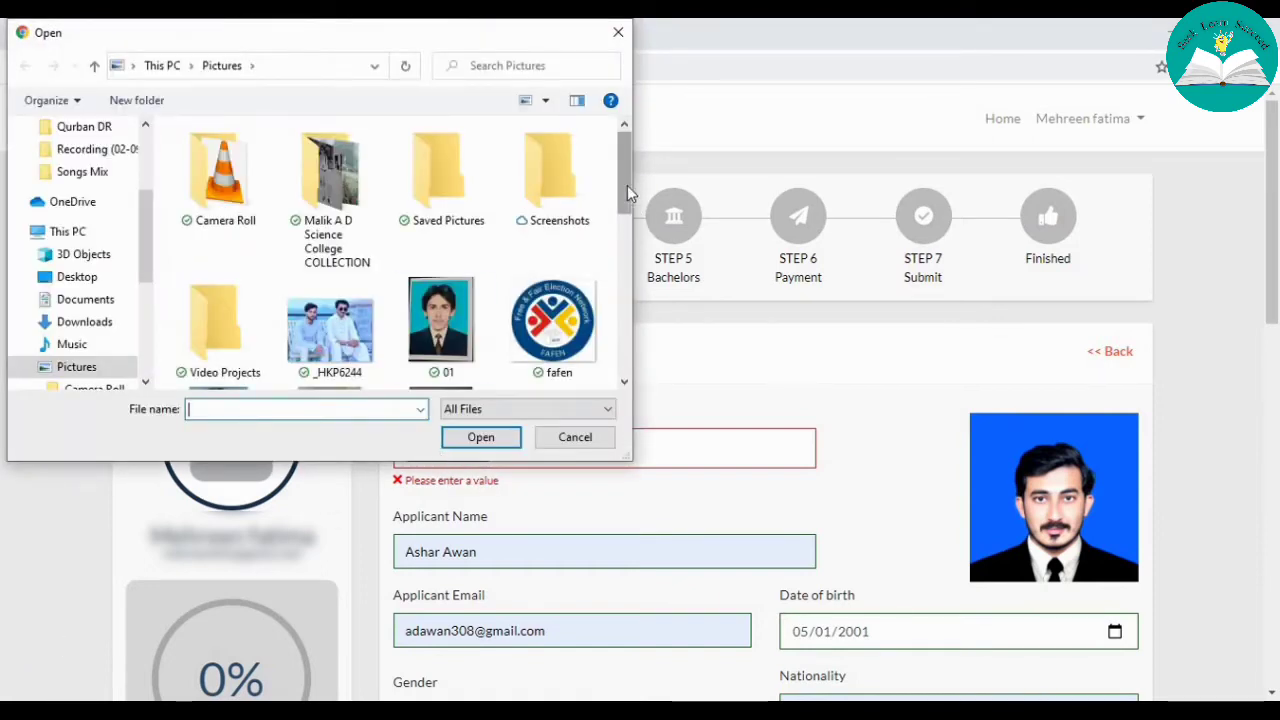
scroll(627, 188, down, 1)
scroll(630, 222, down, 3)
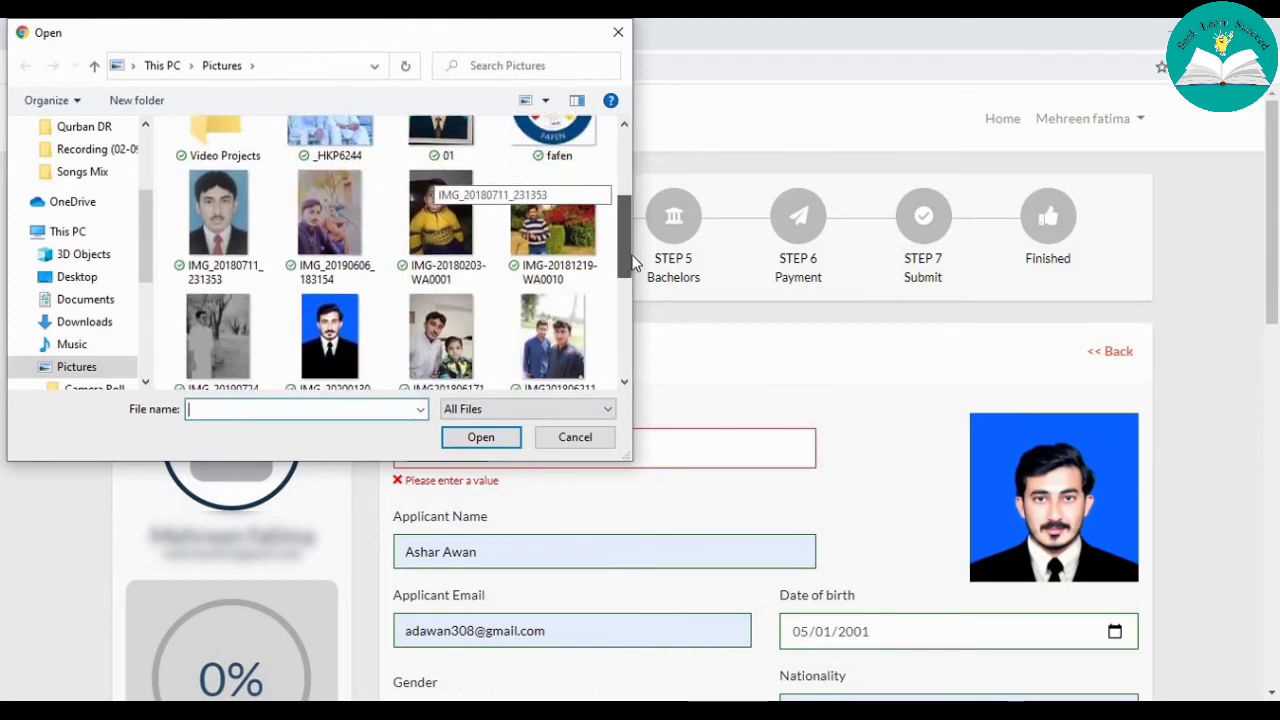
click(320, 330)
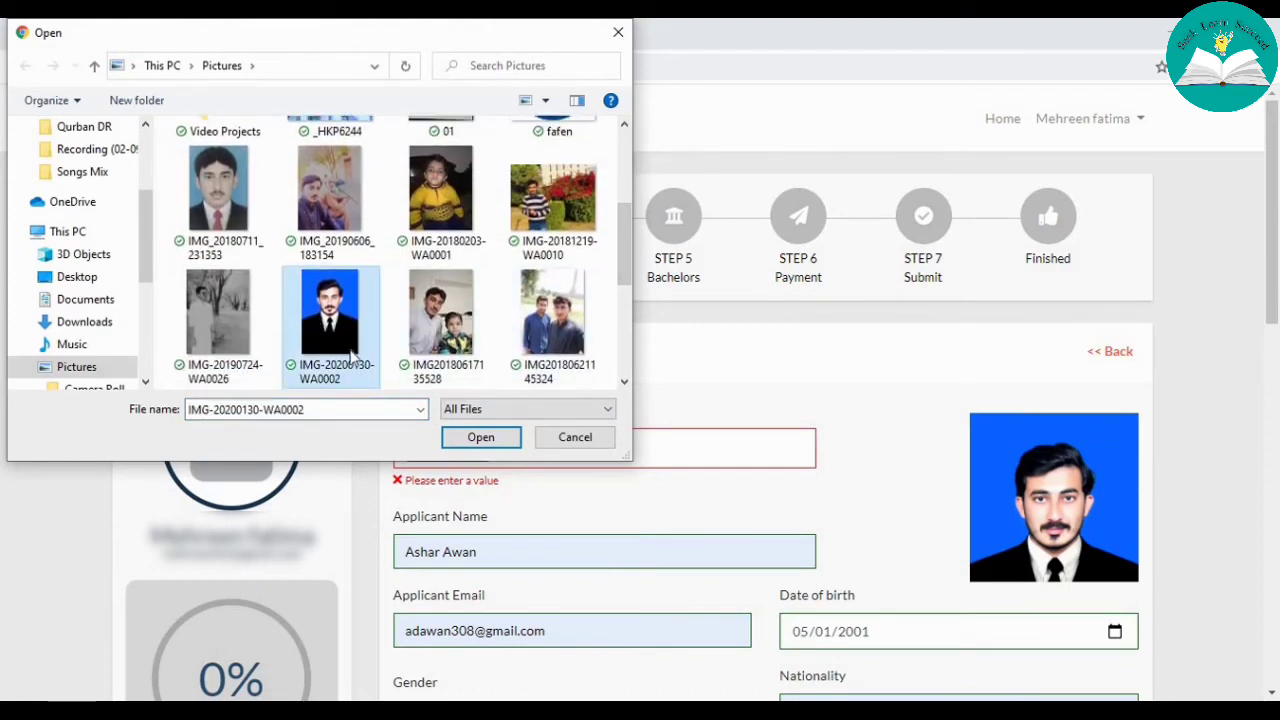
click(480, 437)
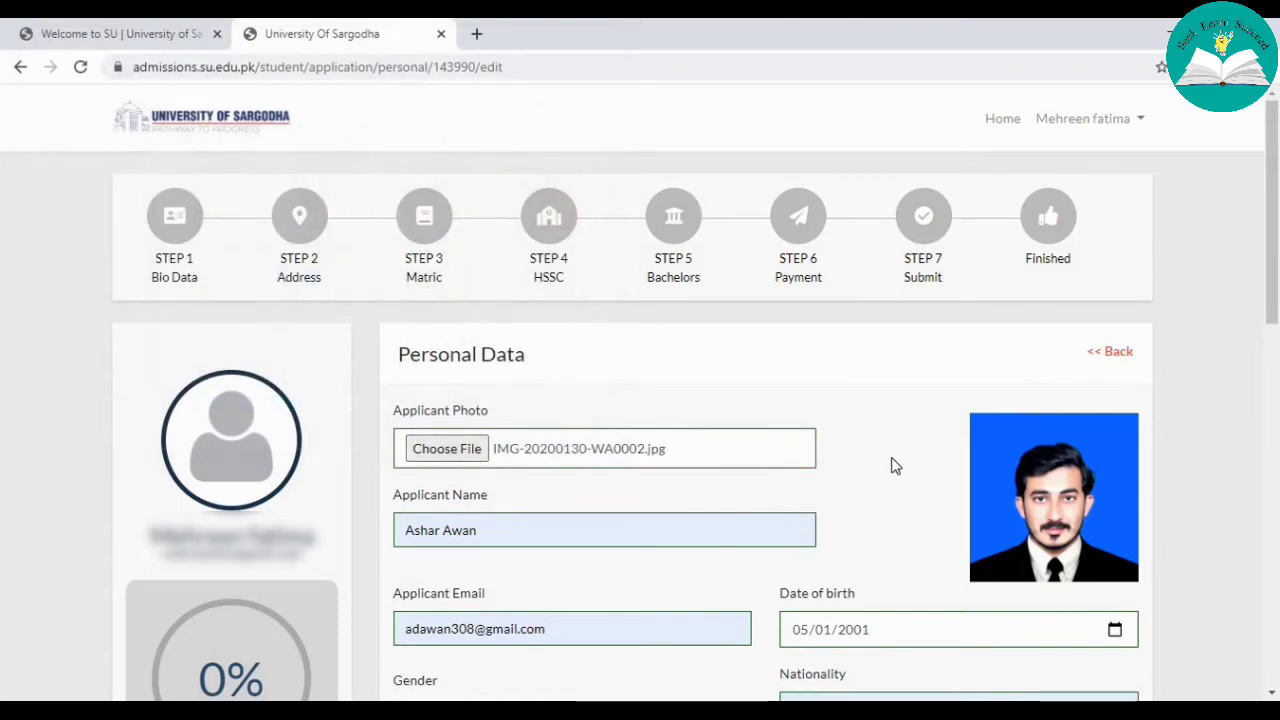
- Check the applicant, father, guardian and quota details in the Personal Data form and save them
drag(1272, 296, 1274, 354)
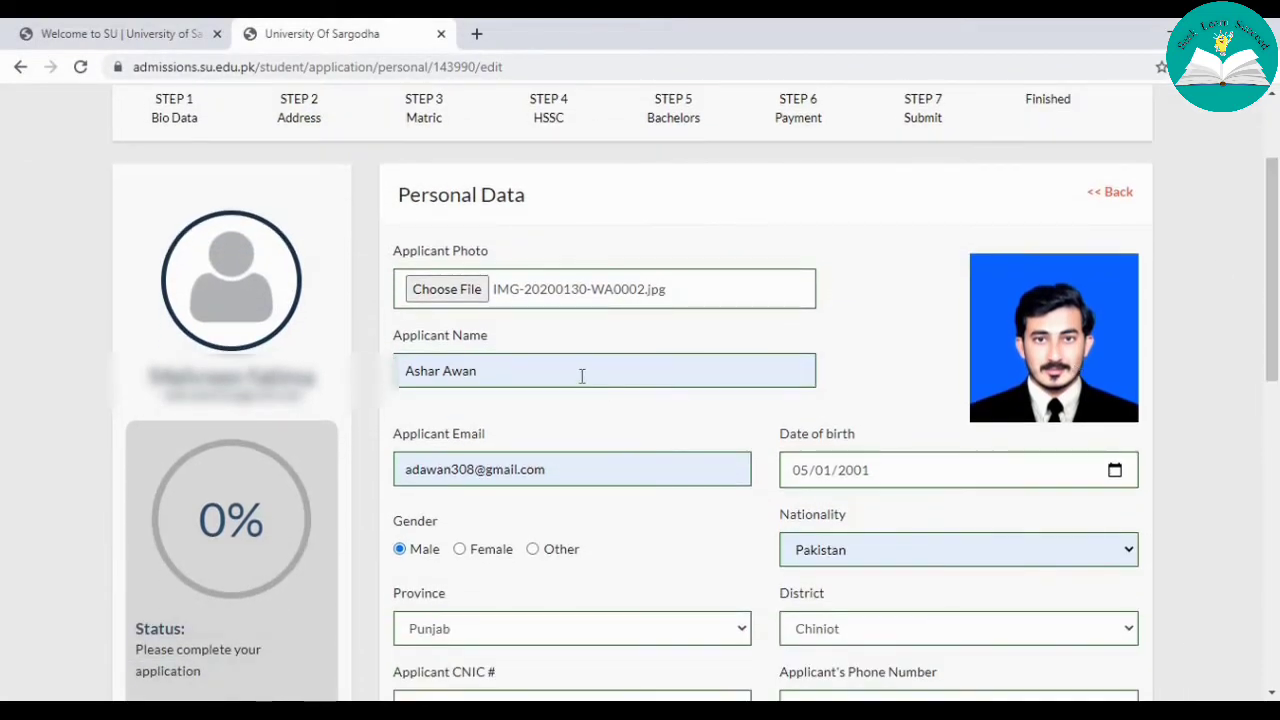
click(580, 374)
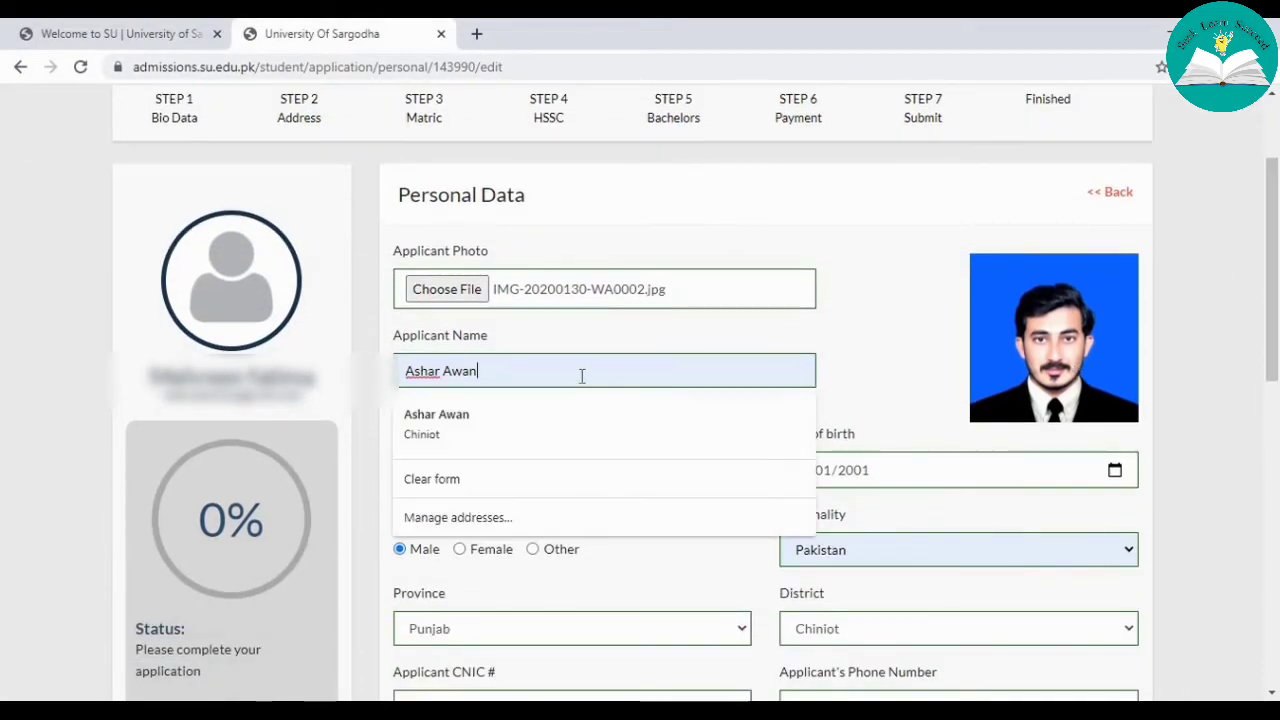
click(835, 384)
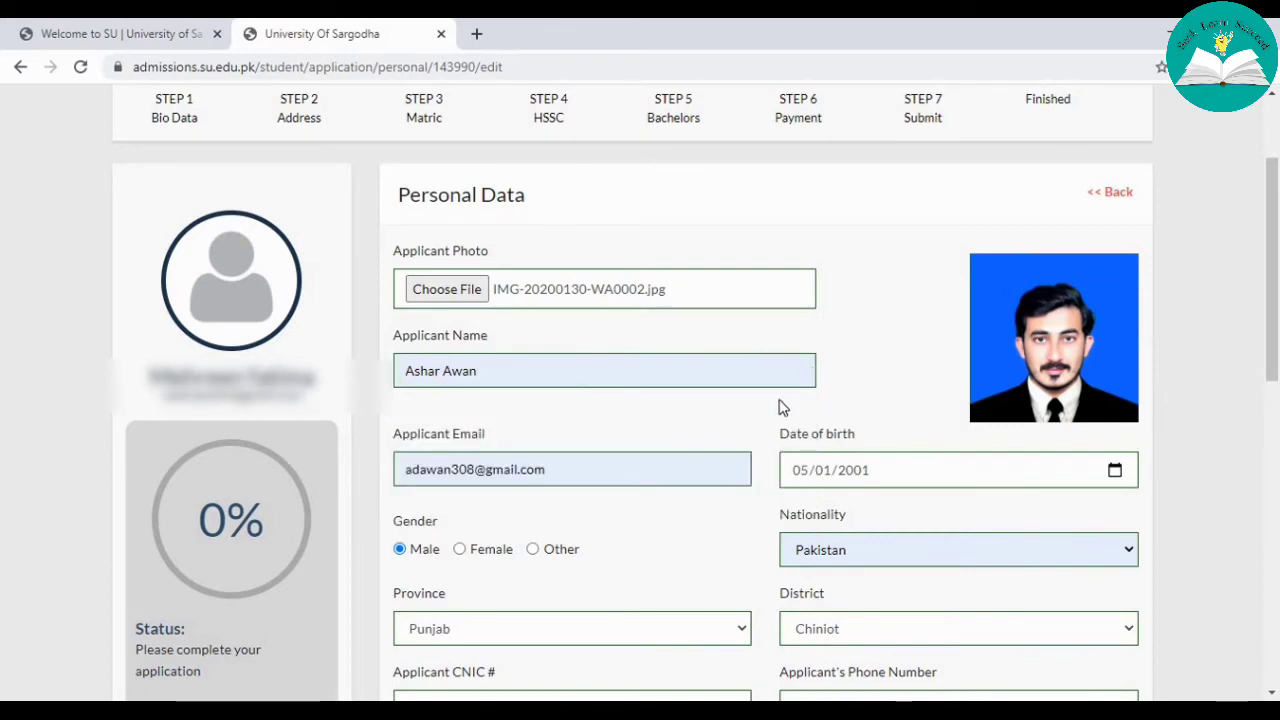
drag(1273, 354, 1273, 394)
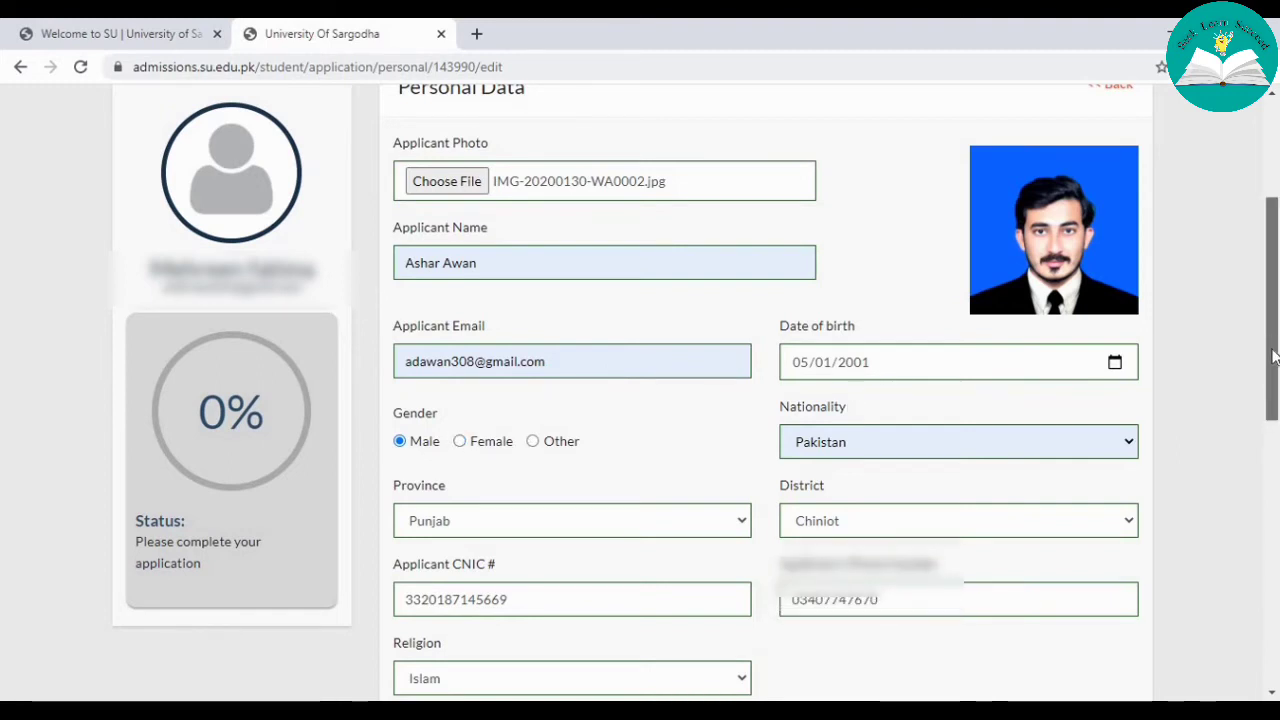
scroll(1272, 347, down, 2)
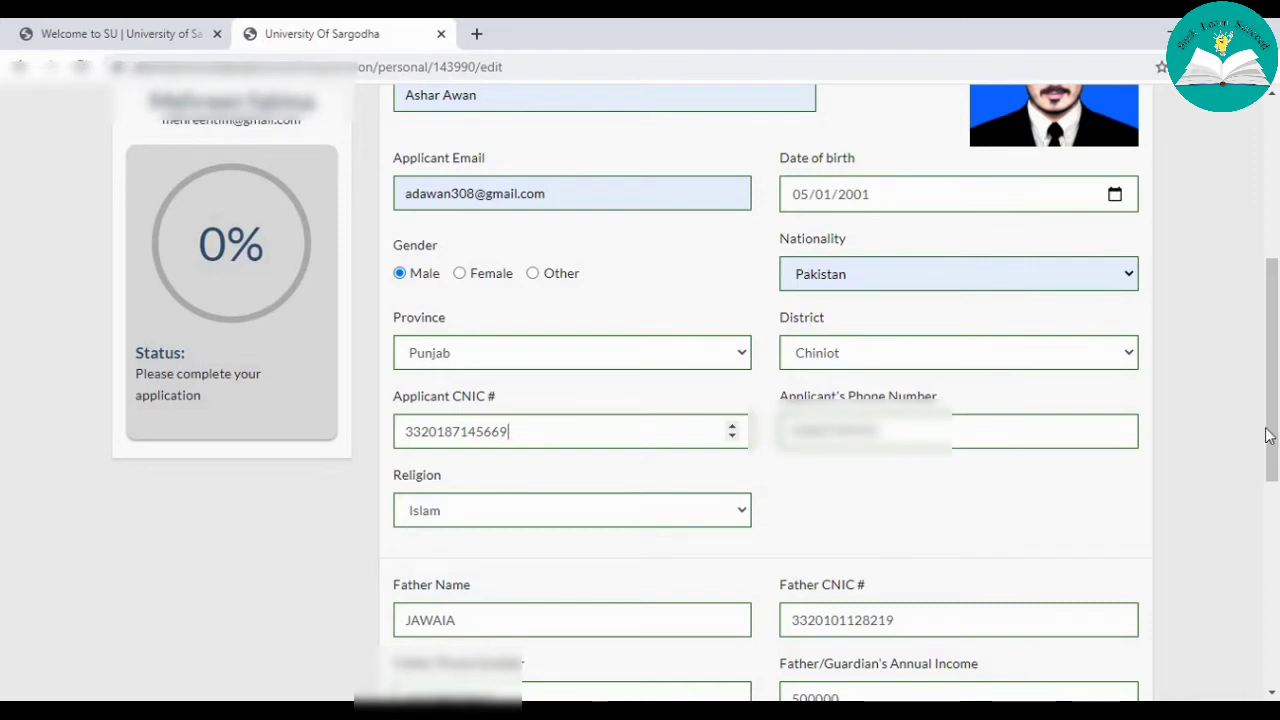
drag(1274, 443, 1268, 510)
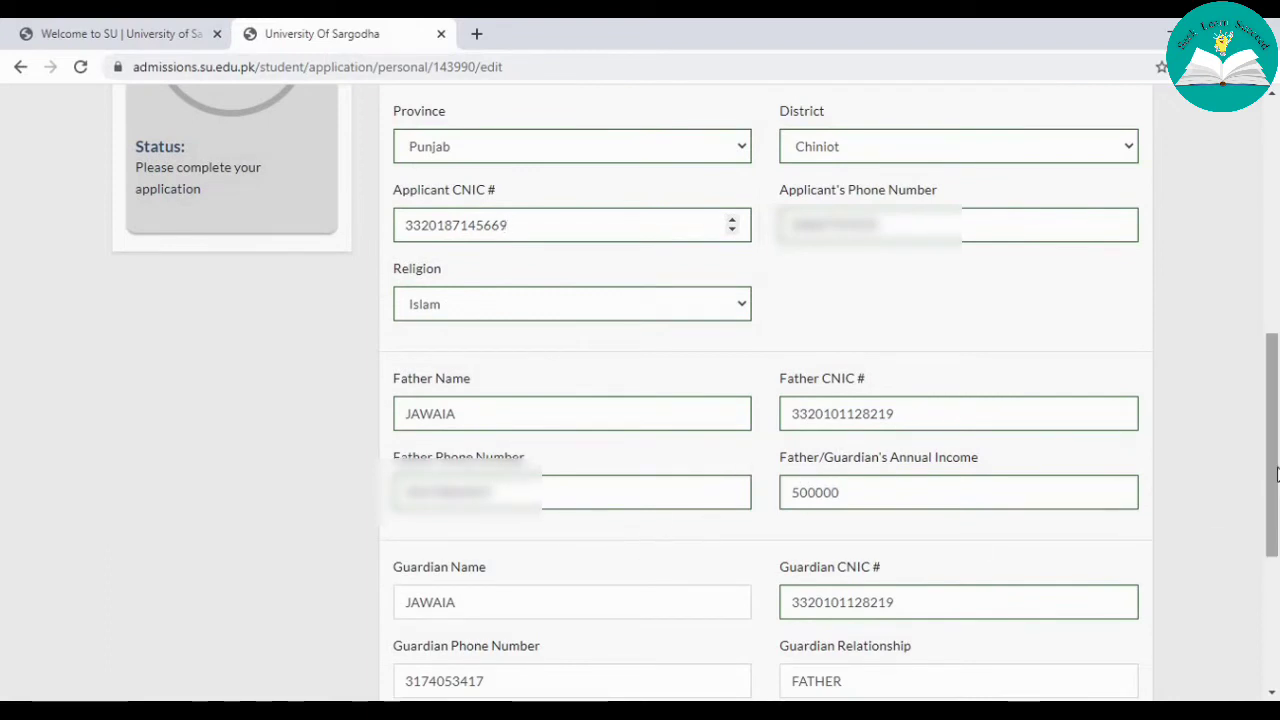
drag(1276, 473, 1276, 553)
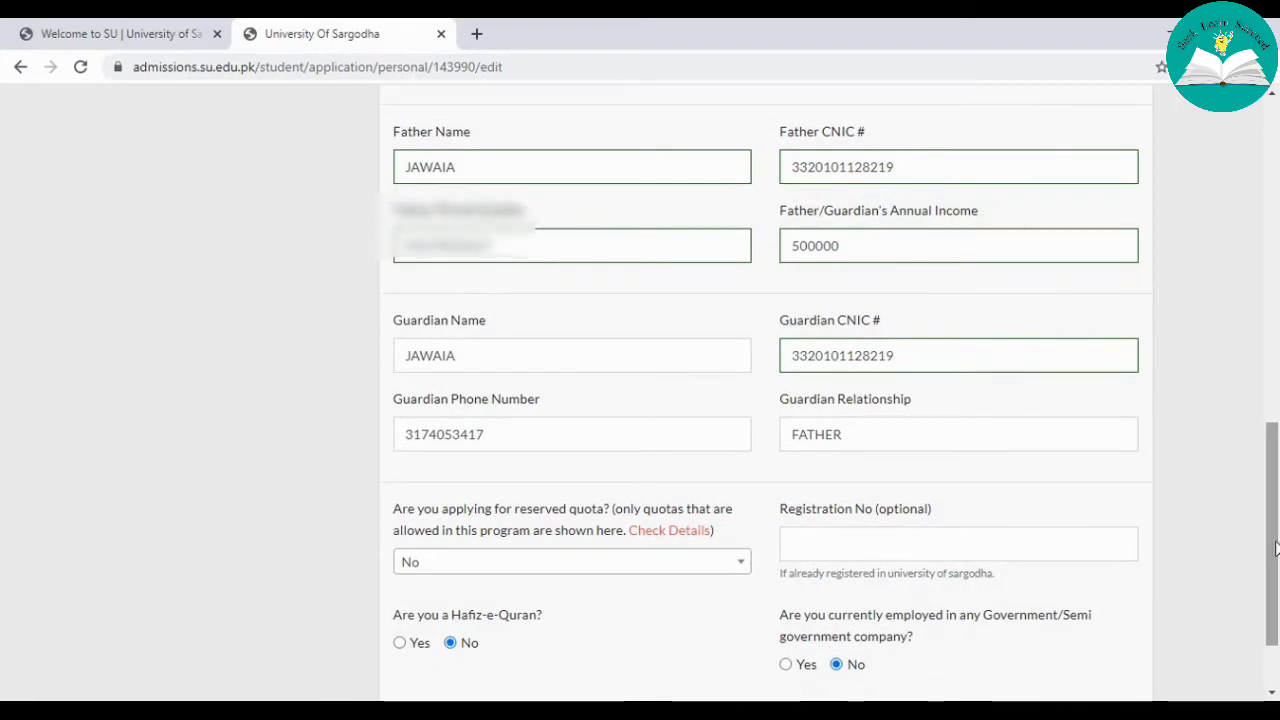
drag(1276, 553, 1276, 580)
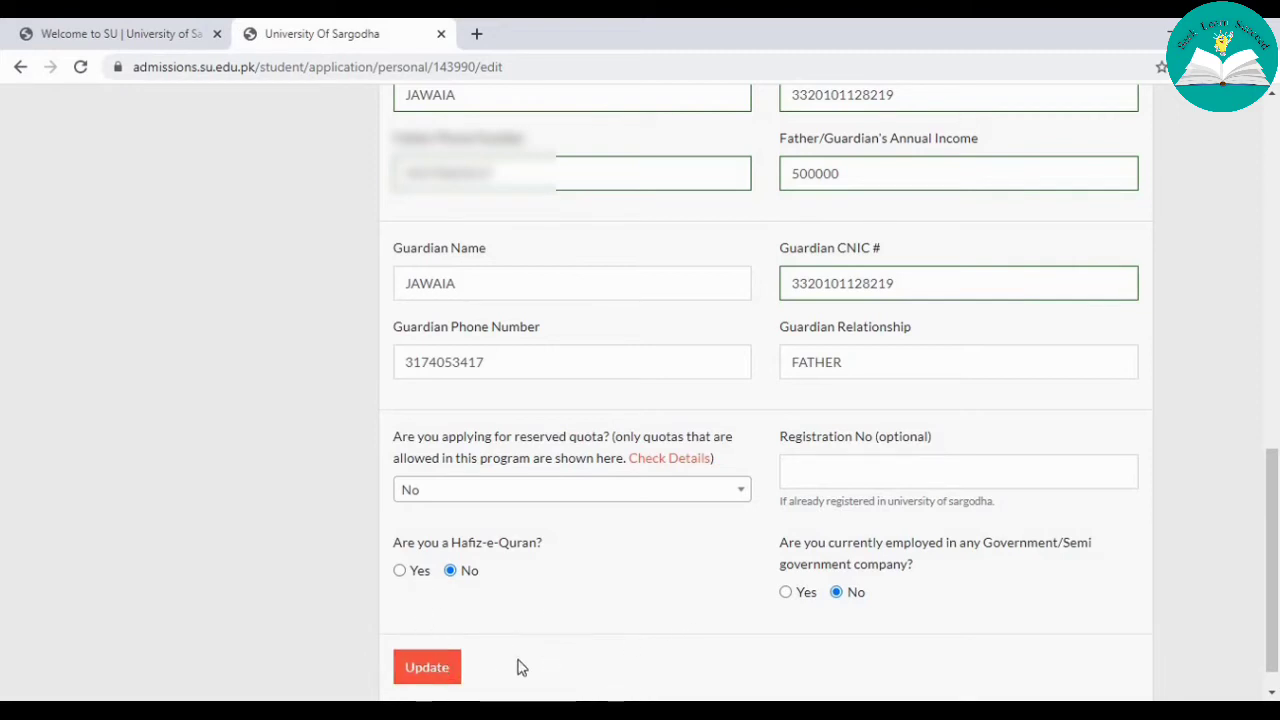
click(435, 668)
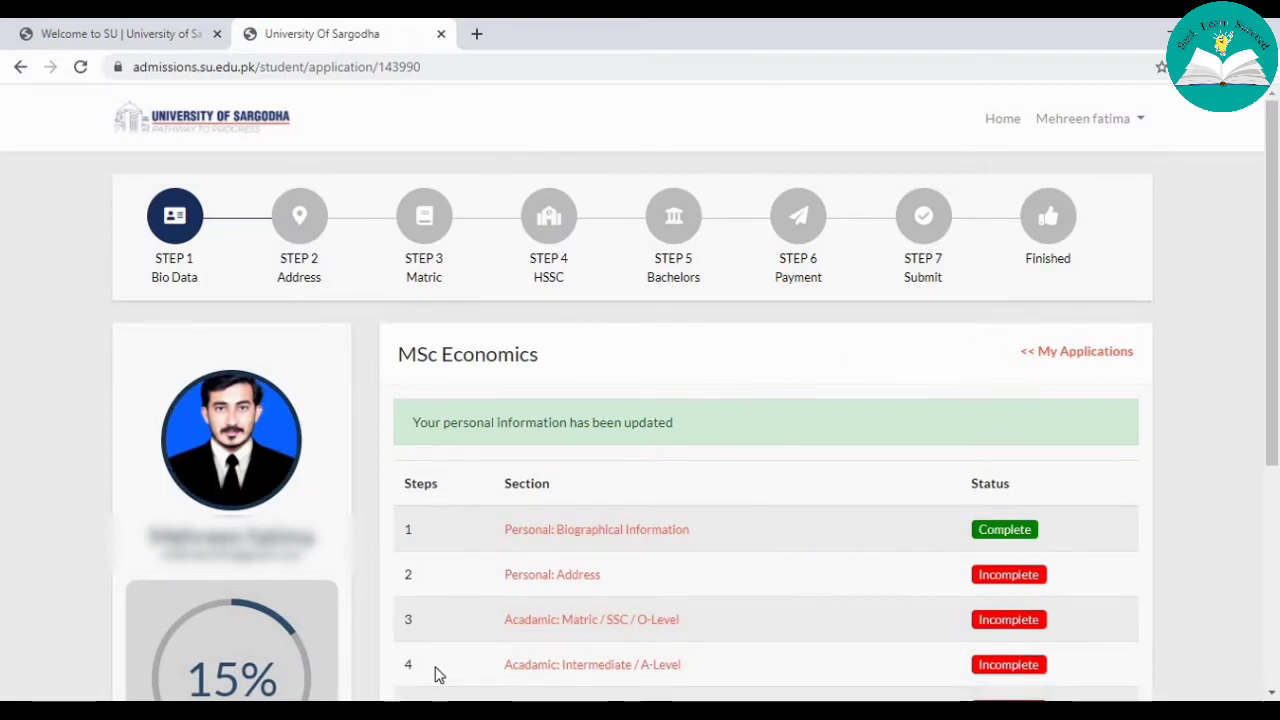
- Open the Address section and fill in the present address, the city Chiniot and the phone number from the saved suggestions
click(296, 246)
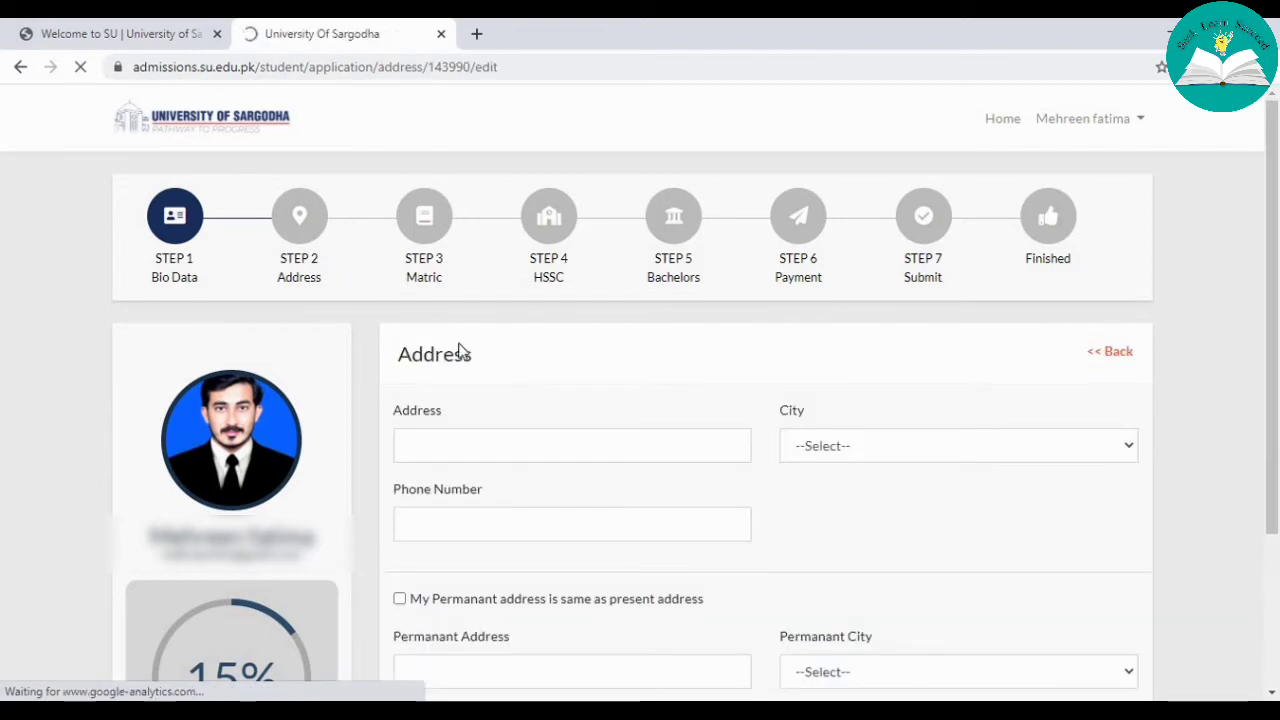
click(412, 448)
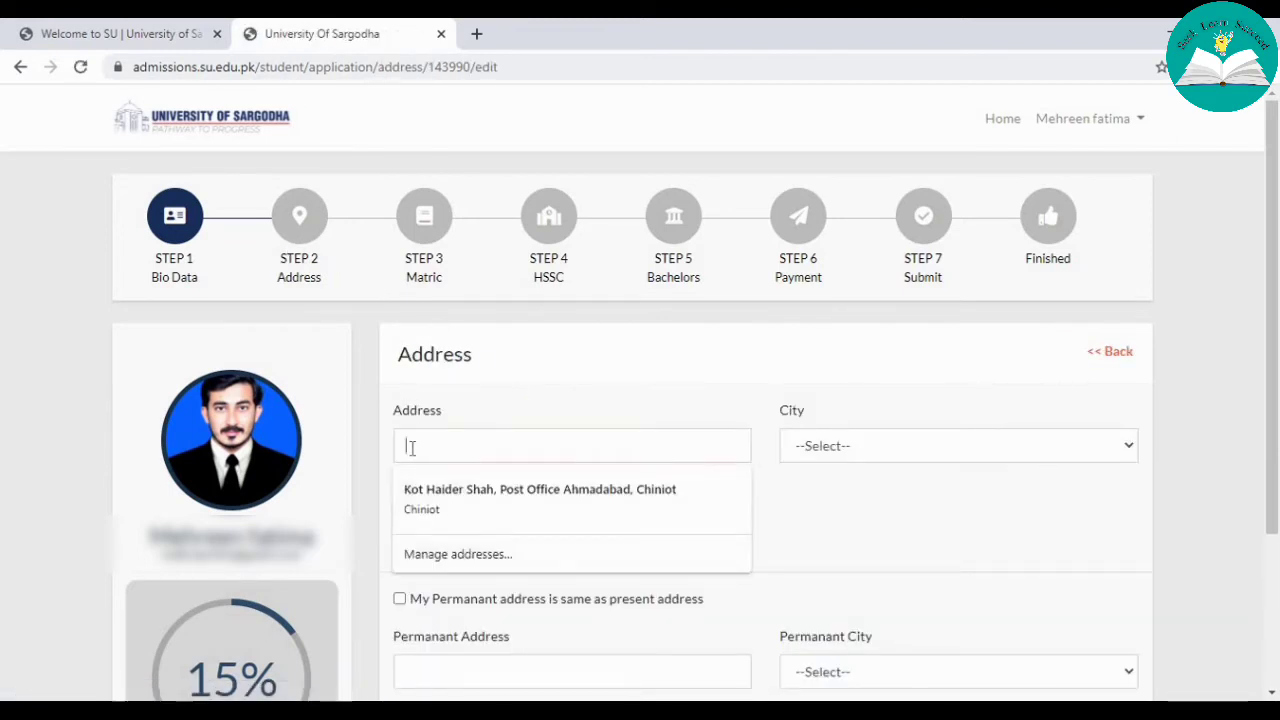
click(429, 499)
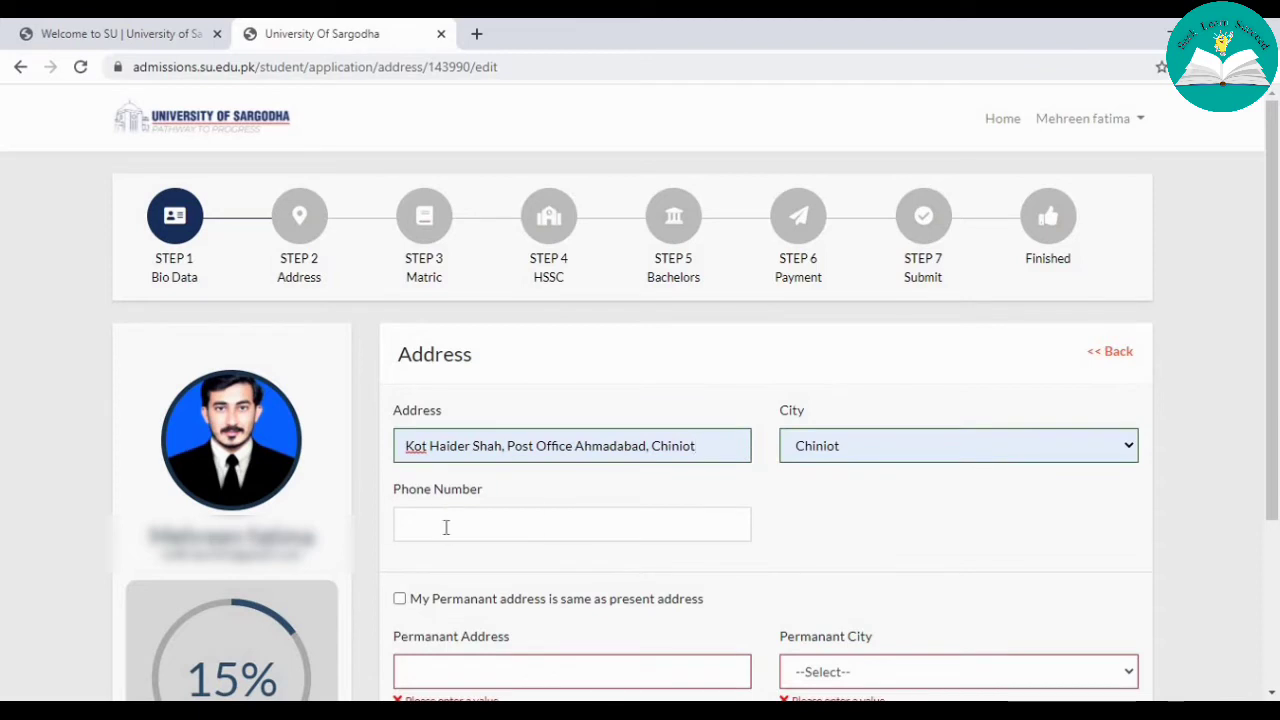
click(443, 526)
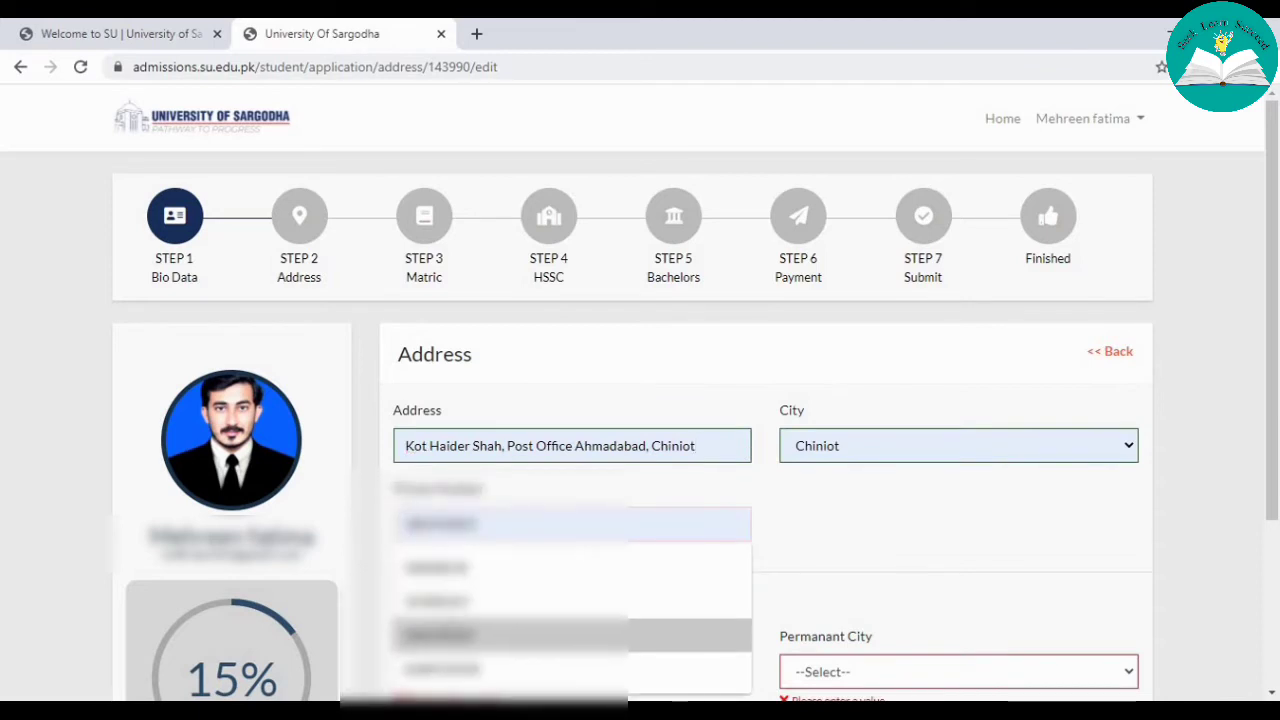
click(450, 632)
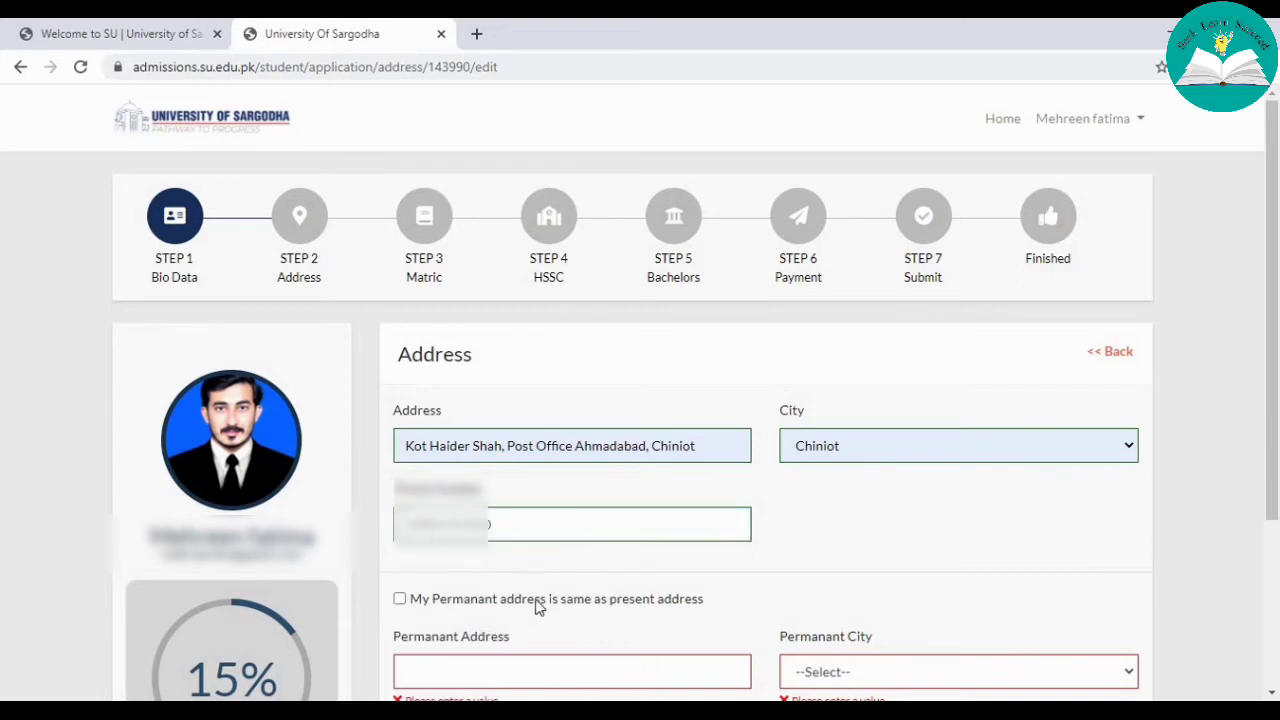
- Mark the permanent address as the same as the present address and save the Address section
click(400, 598)
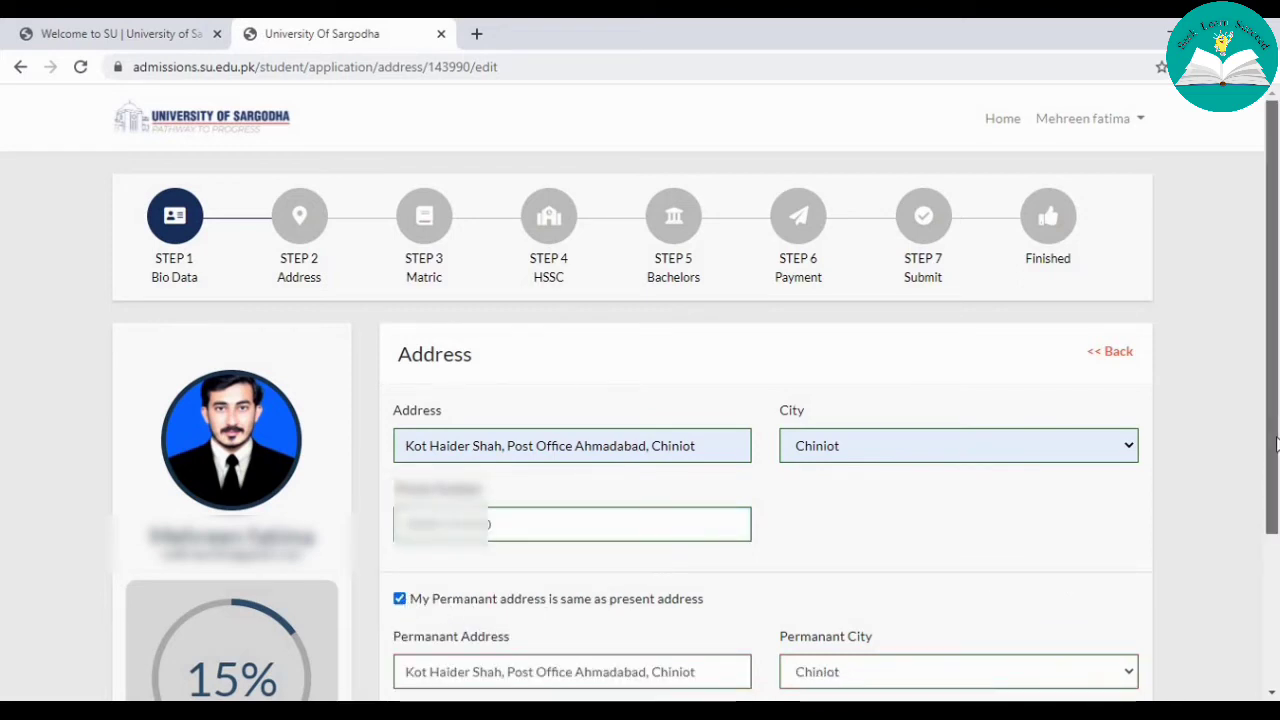
drag(1277, 471, 1278, 625)
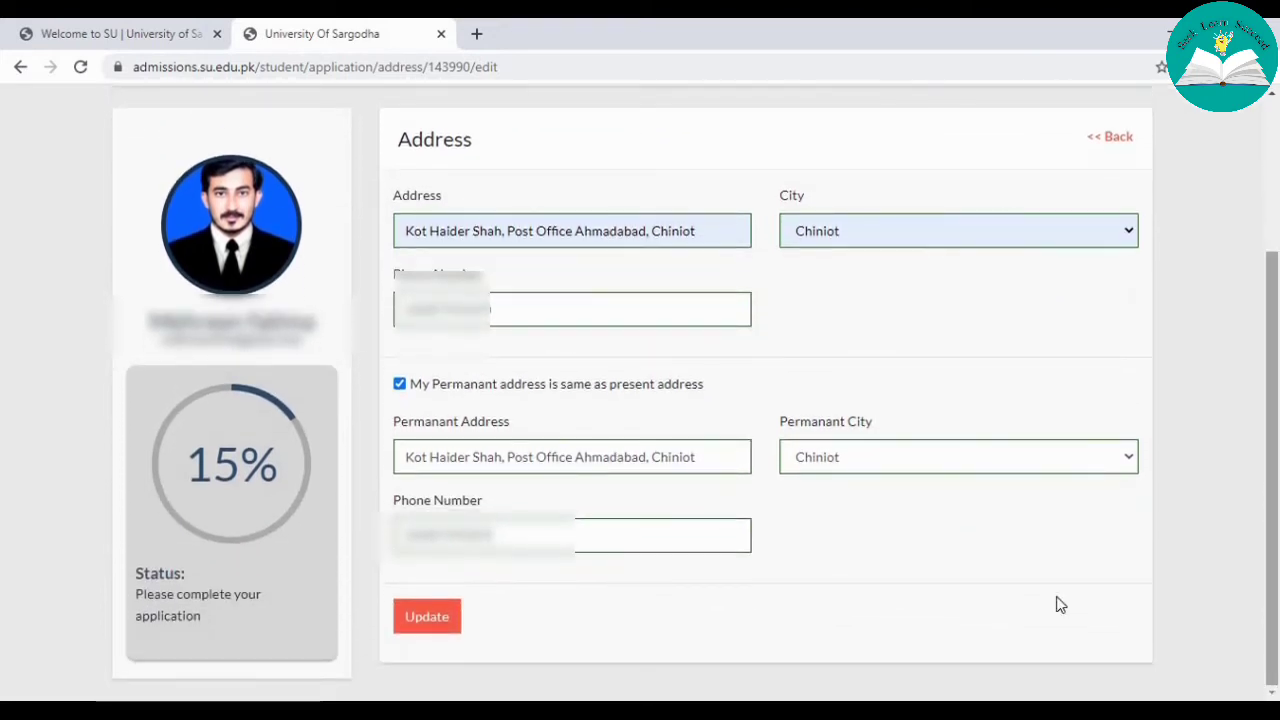
click(449, 624)
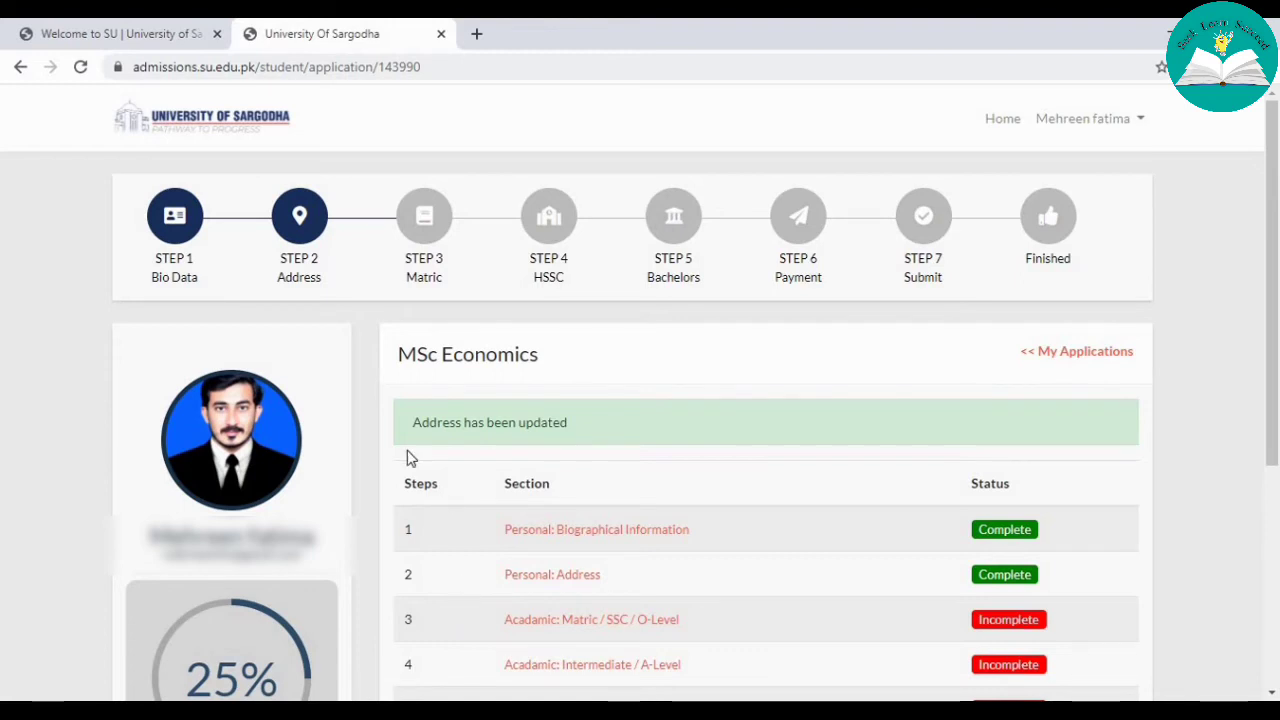
- Open the Matric section and set the degree to Matric / SSC, the subjects to Science and the board to BISE Multan
click(430, 253)
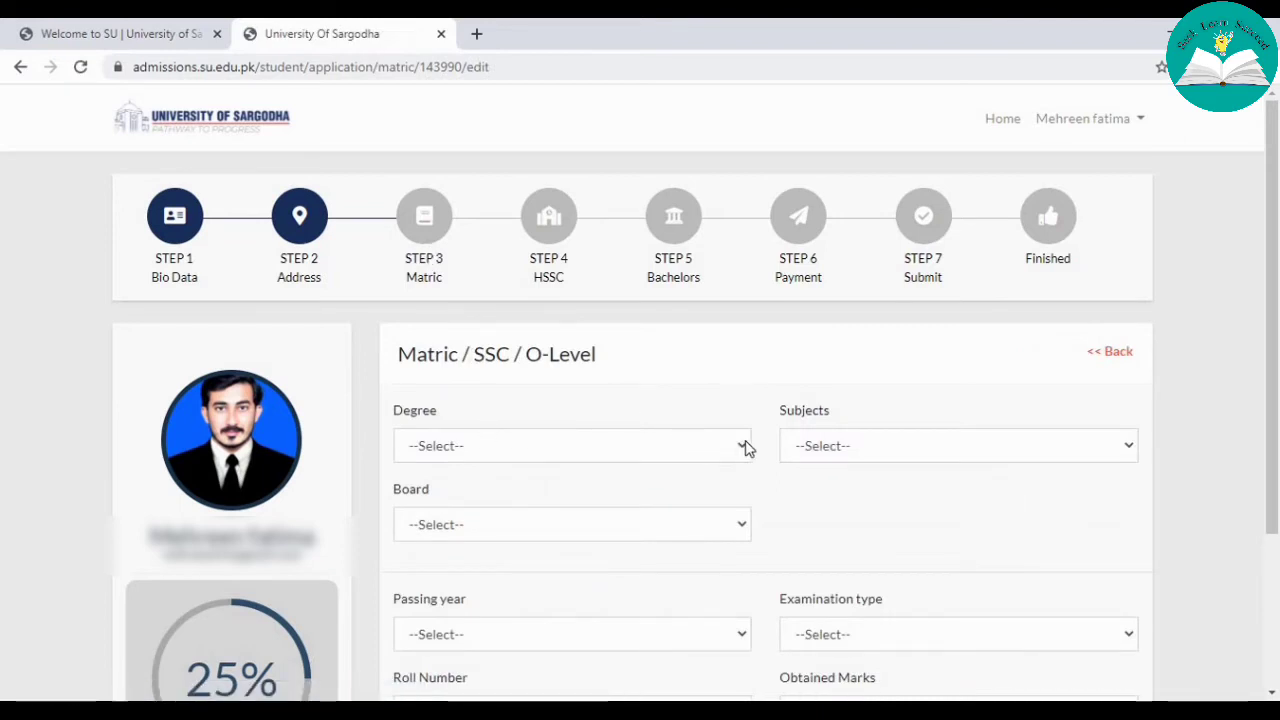
click(745, 446)
click(641, 490)
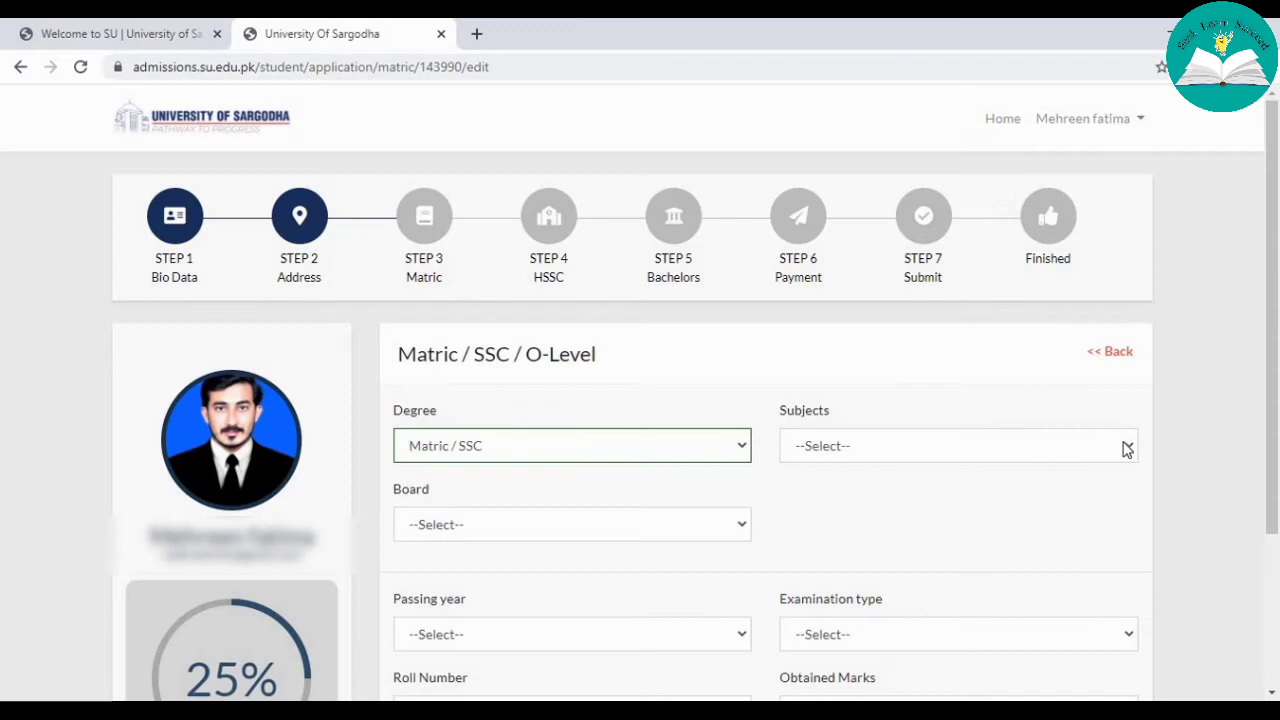
click(1127, 450)
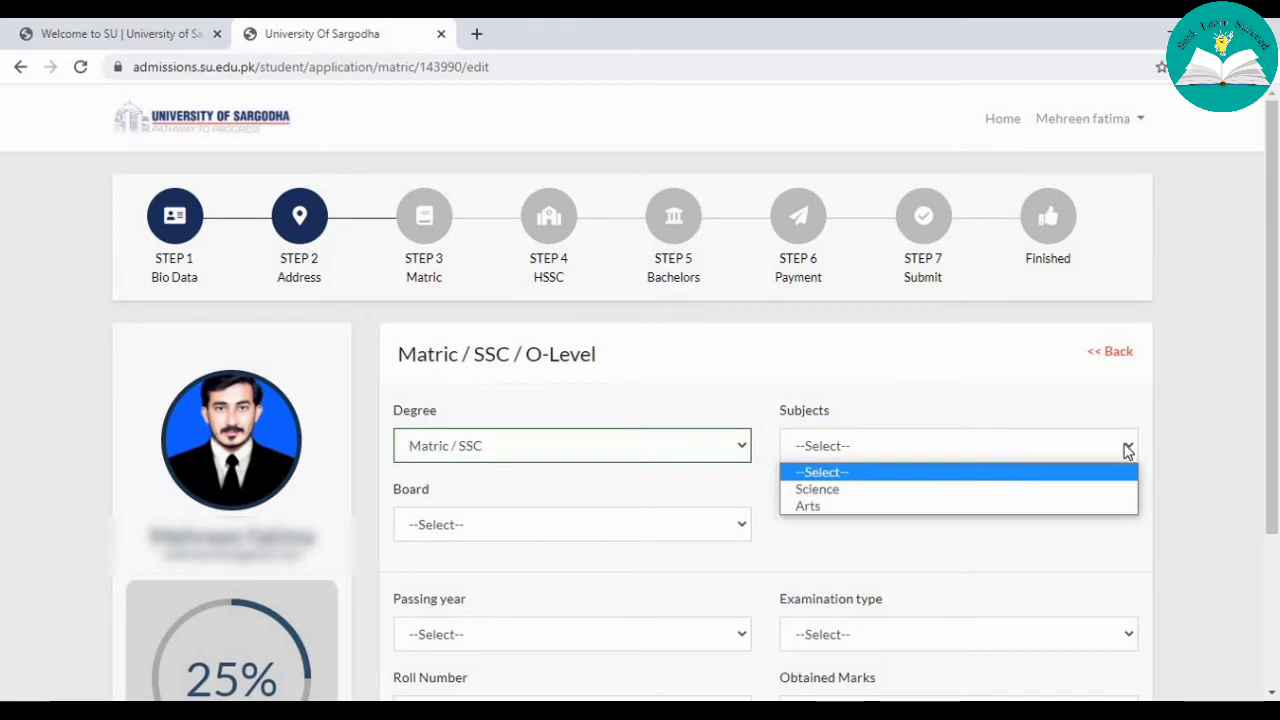
click(1080, 490)
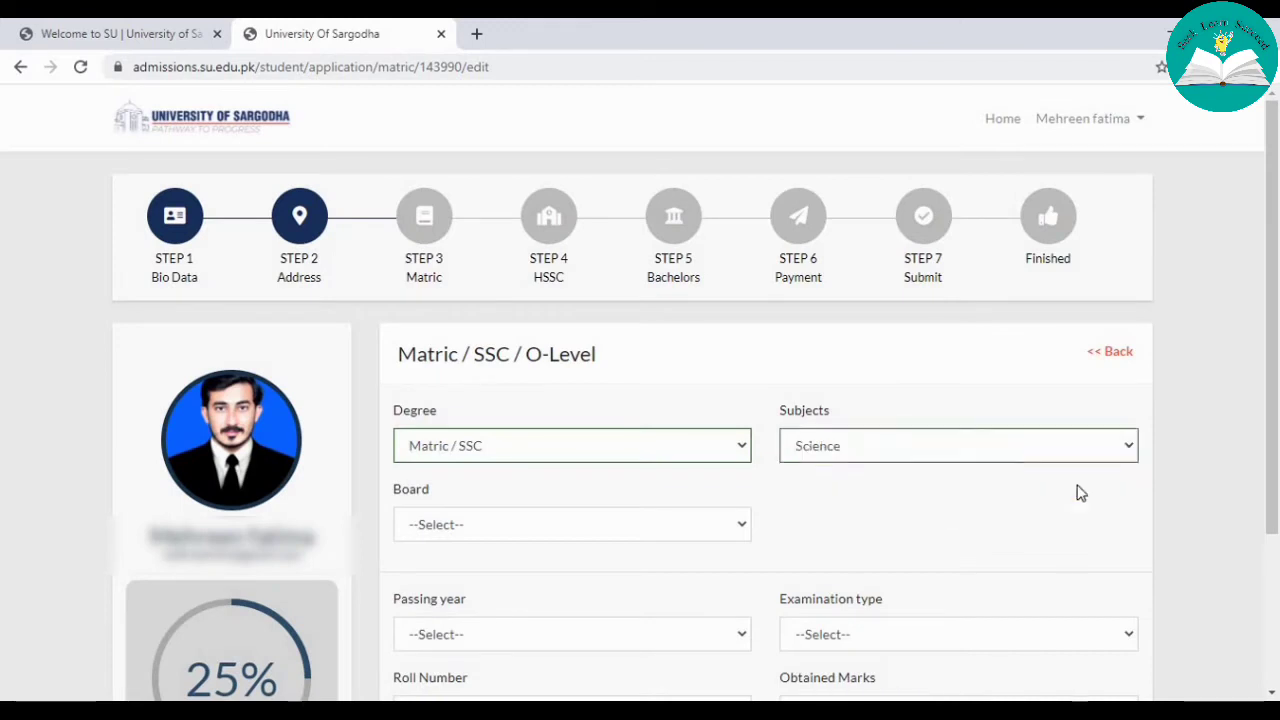
click(740, 535)
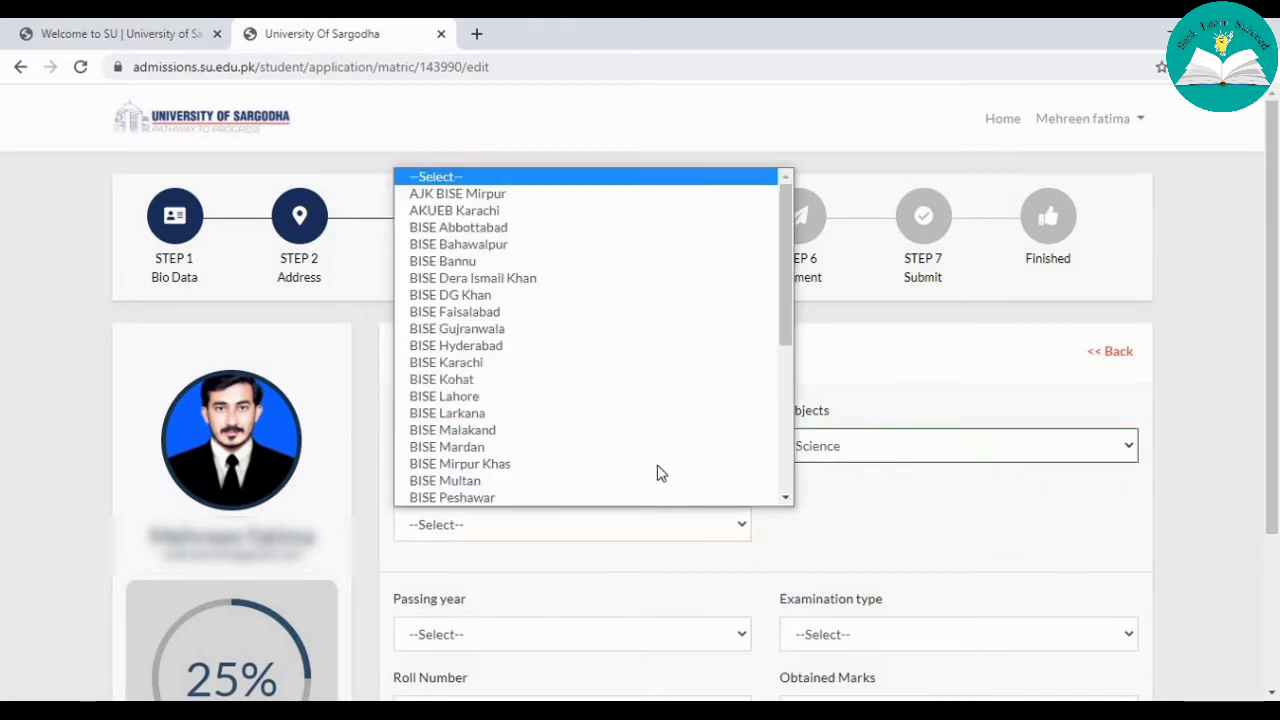
scroll(645, 440, down, 1)
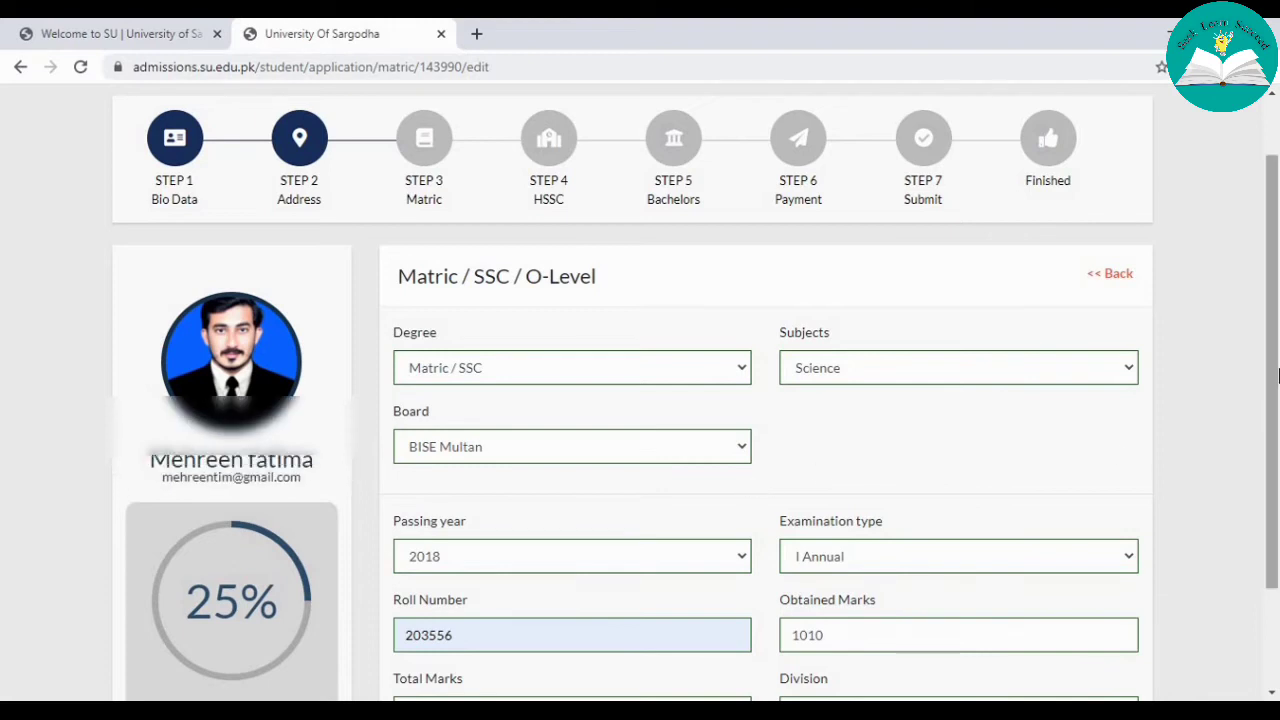
- Check and save the completed Matric details, and dismiss the notice on the Intermediate / A-Level form
scroll(1277, 425, down, 1)
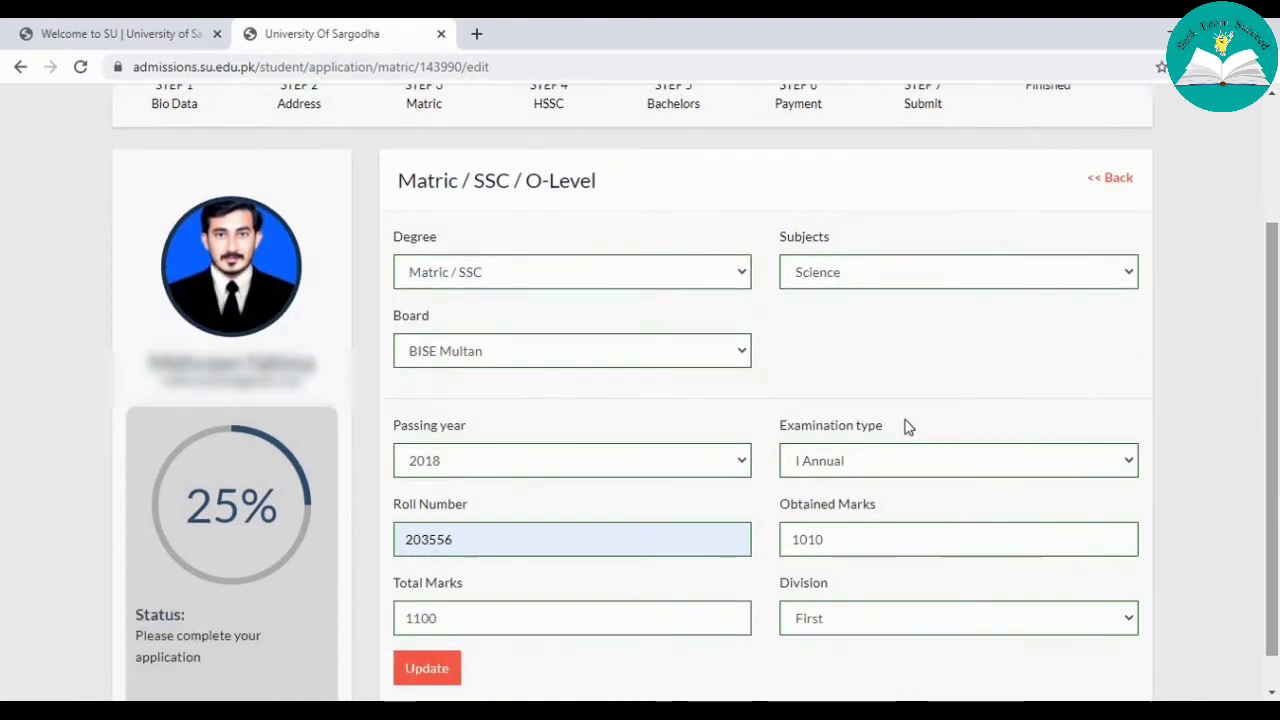
click(745, 357)
click(745, 357)
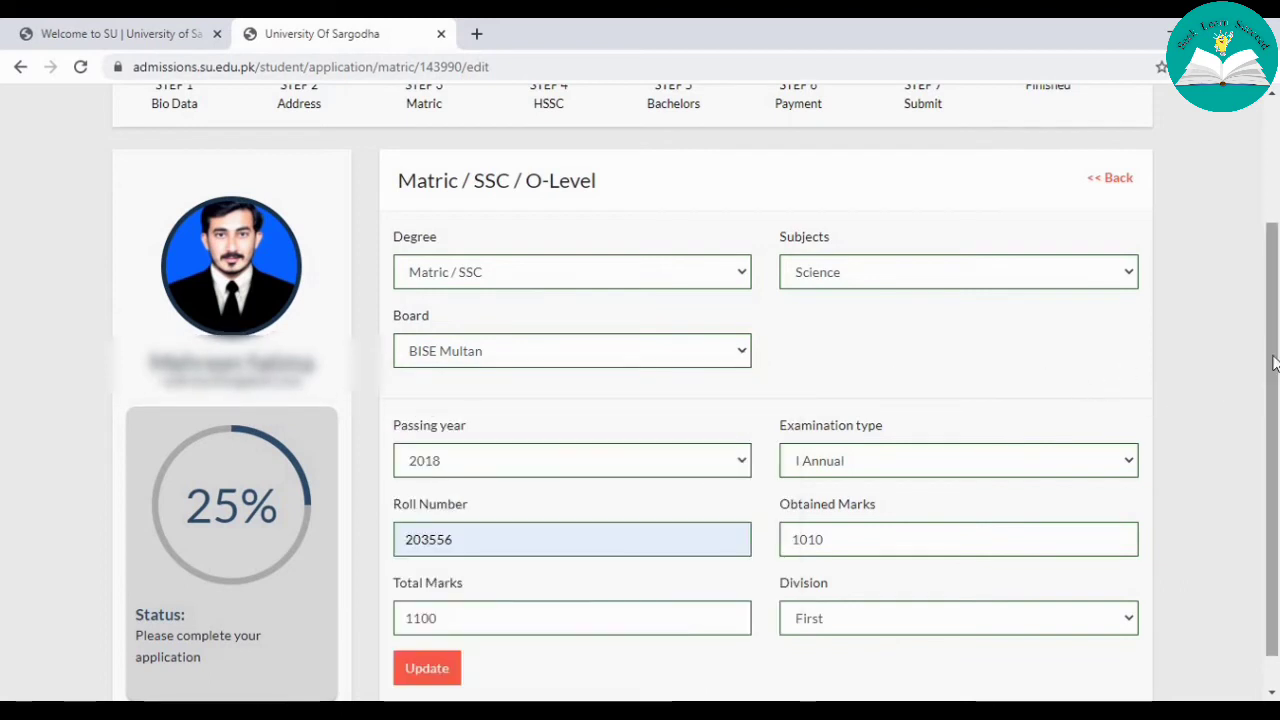
drag(1275, 384, 1276, 417)
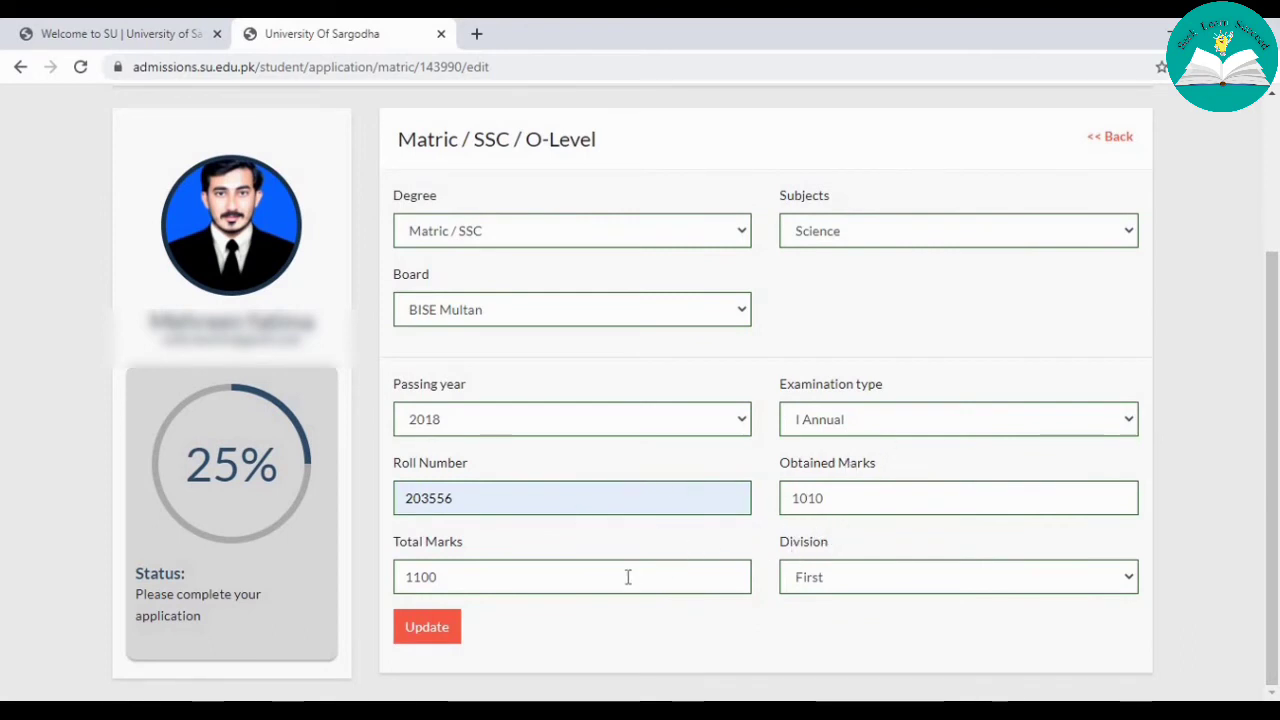
click(428, 630)
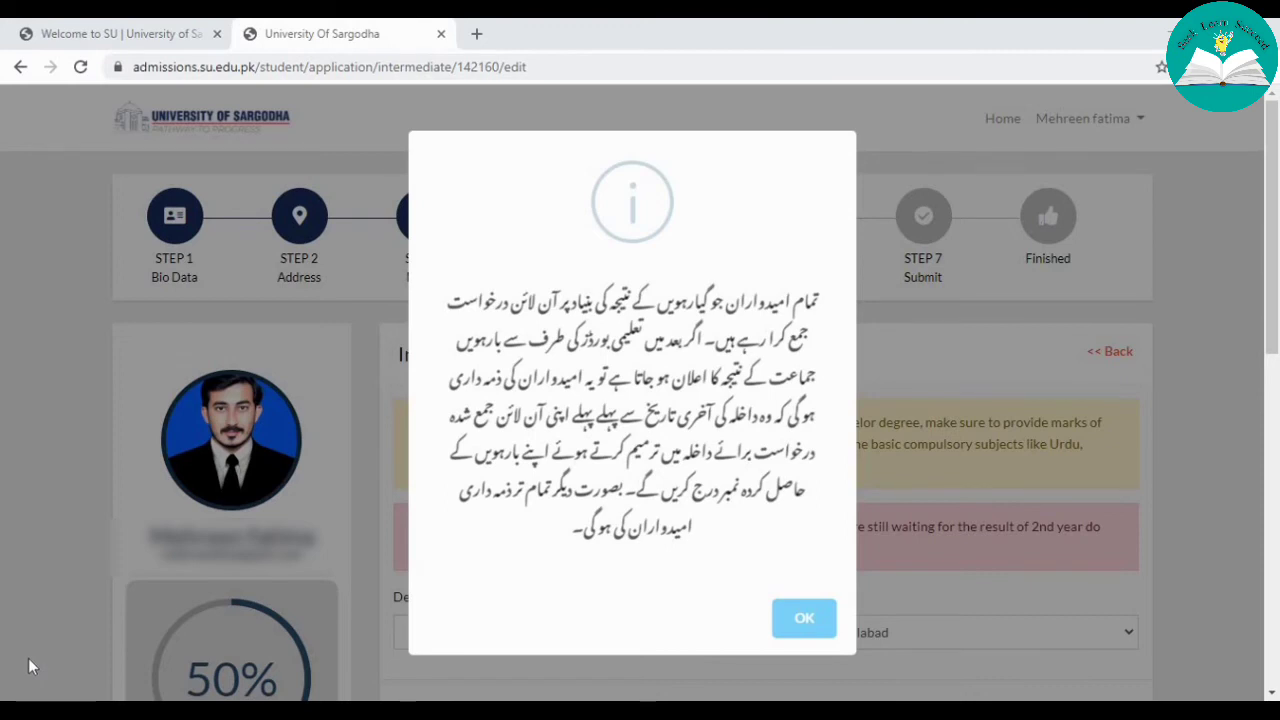
click(805, 620)
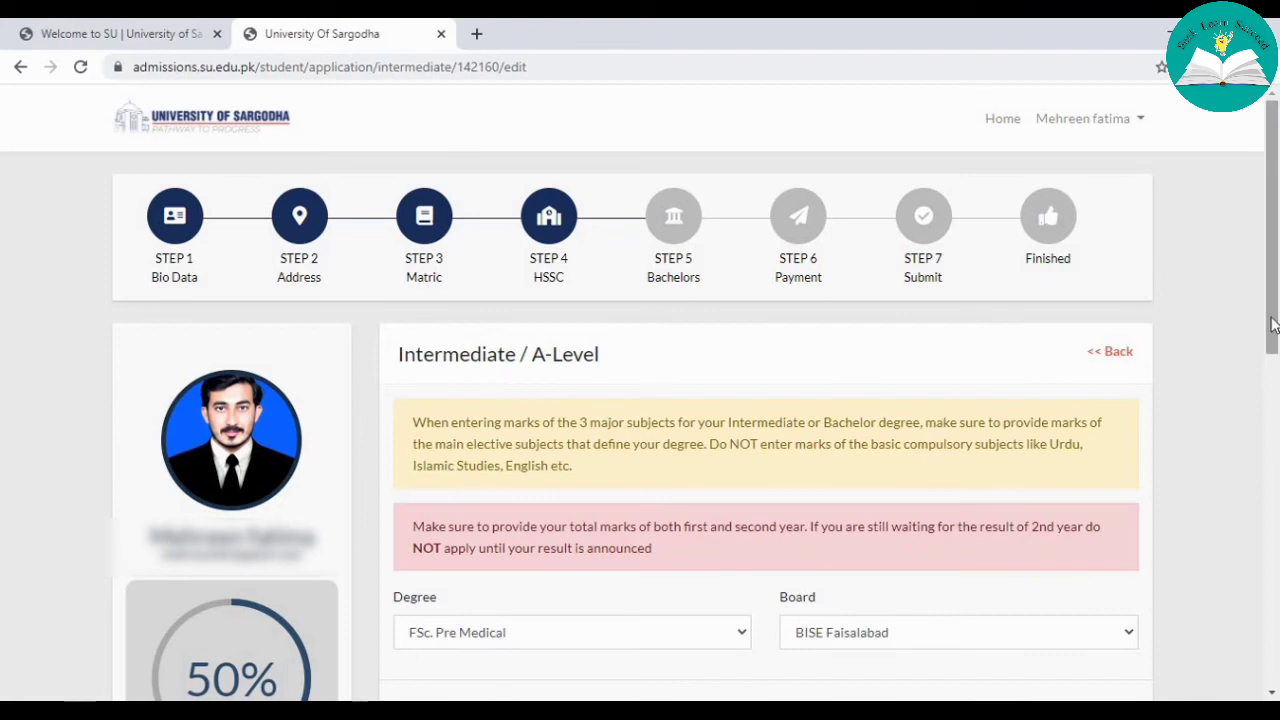
- Review the Intermediate / A-Level form with its subject marks, passing year and examination details, and save it
drag(1273, 323, 1274, 435)
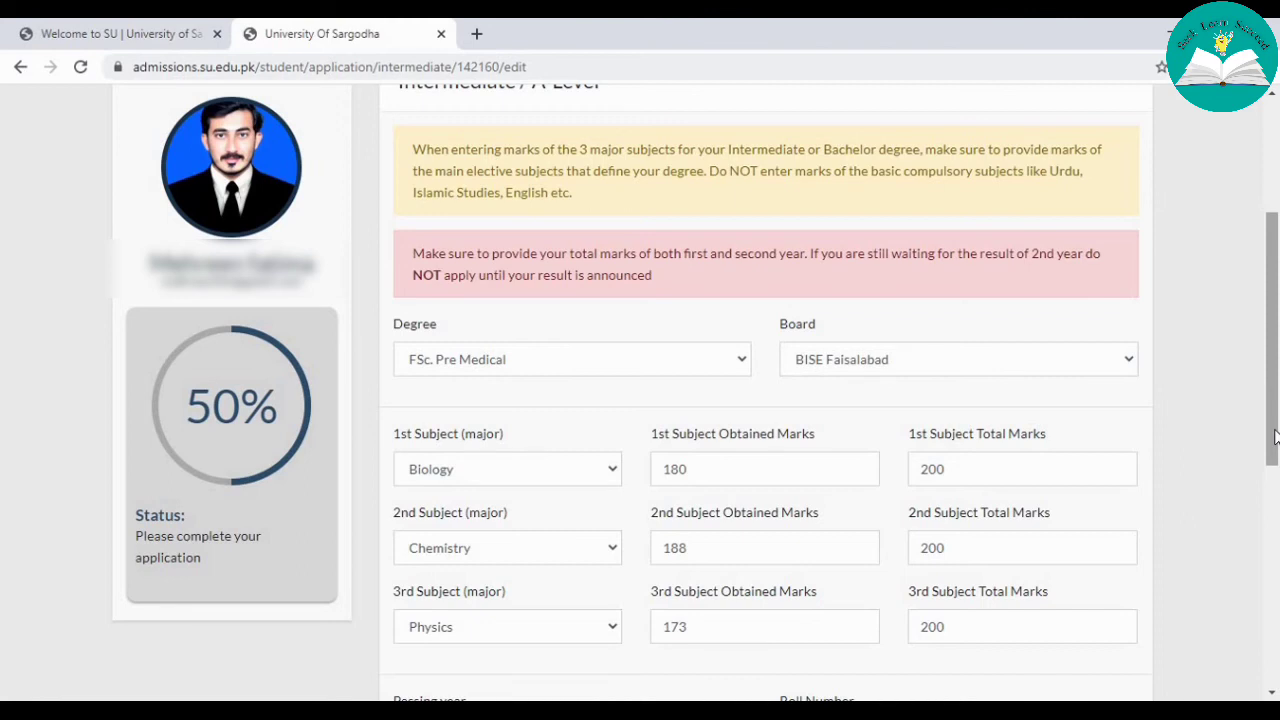
drag(1275, 437, 1276, 640)
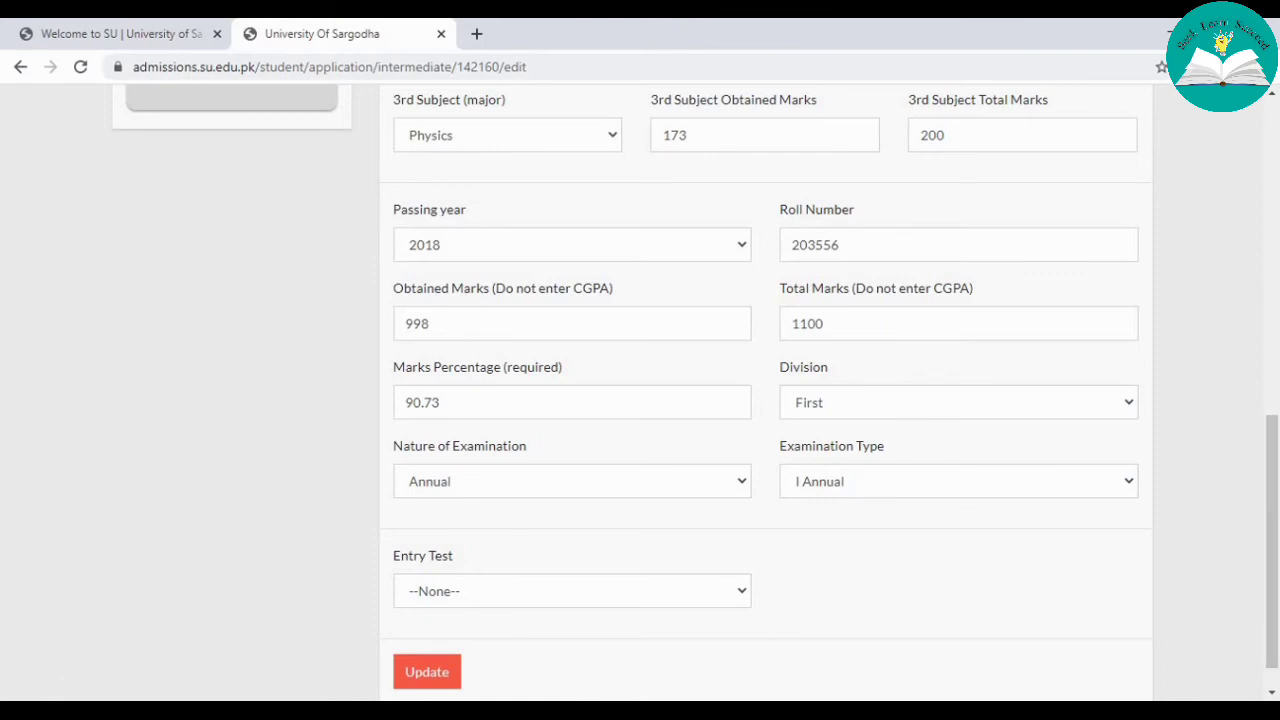
click(447, 679)
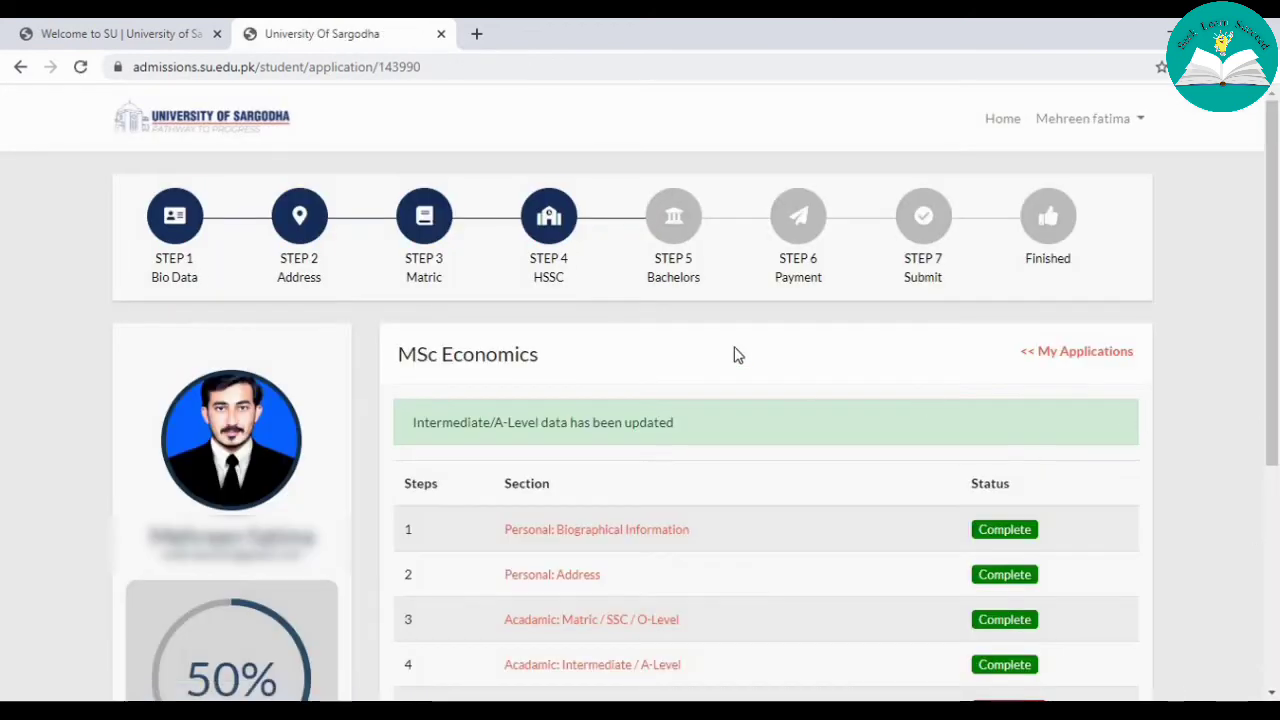
- Open the Bachelors section and look over its degree, university and major subject fields
click(697, 248)
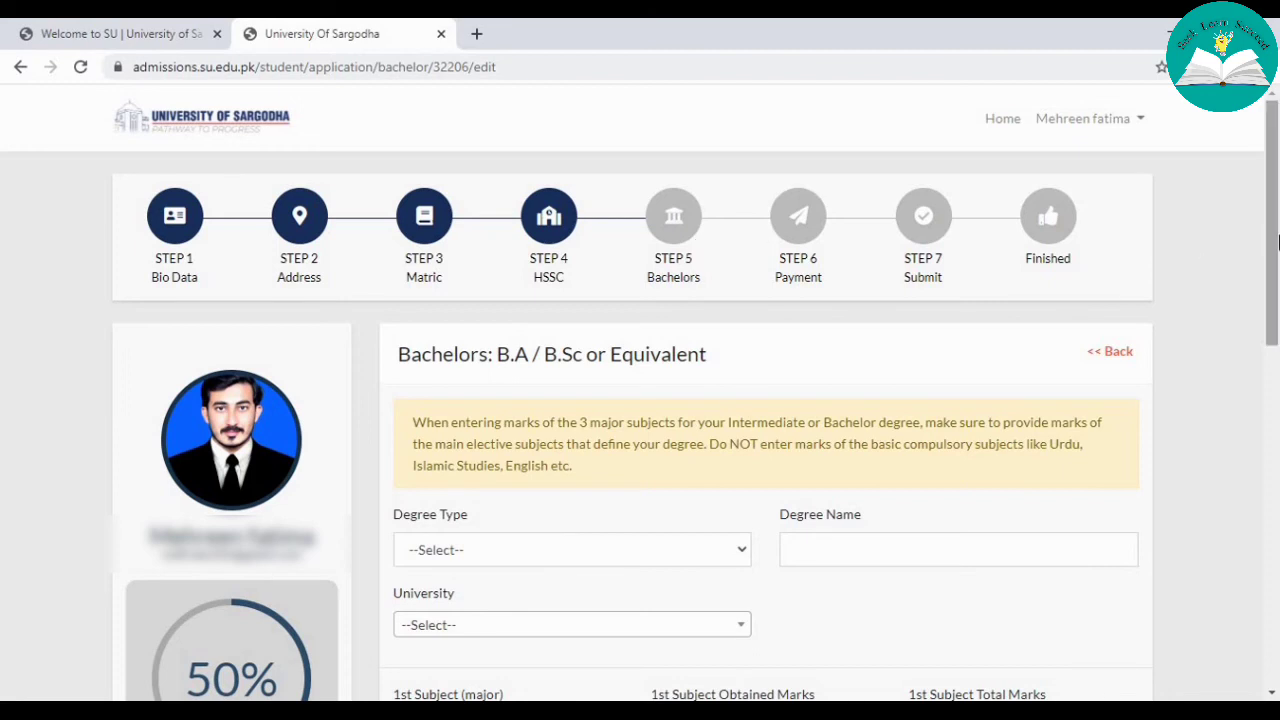
drag(1272, 233, 1274, 318)
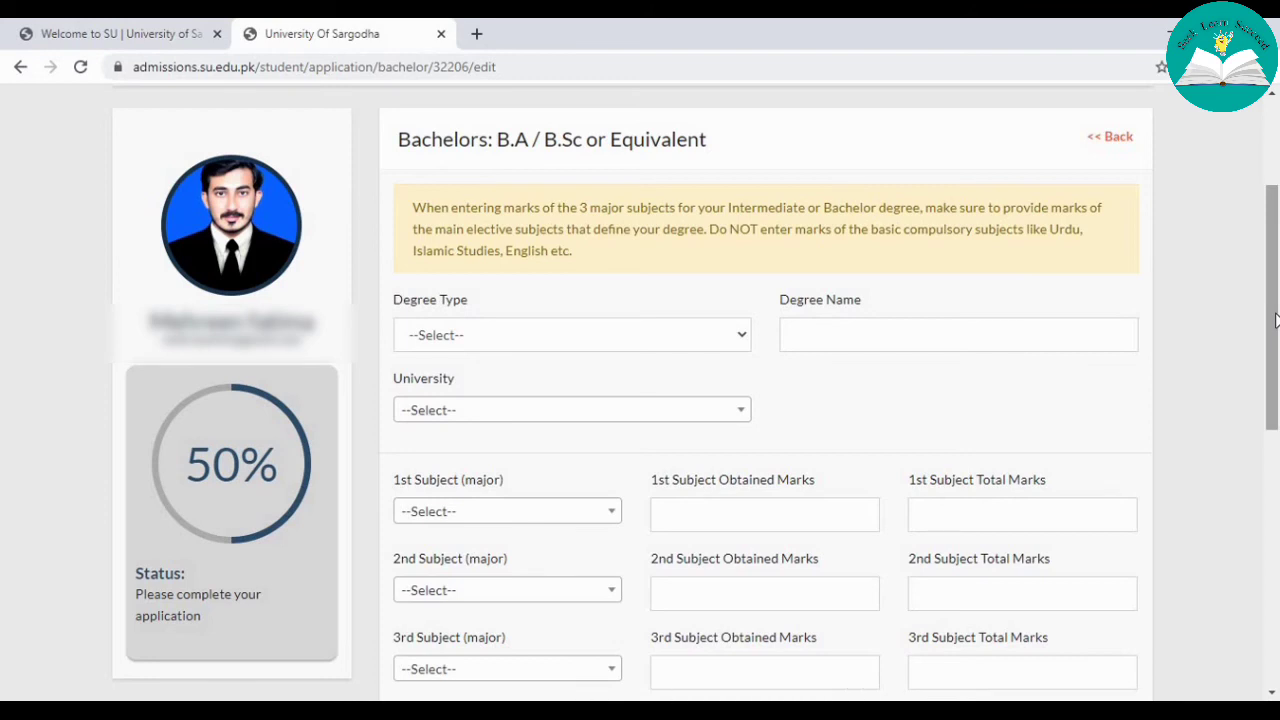
drag(1275, 320, 963, 257)
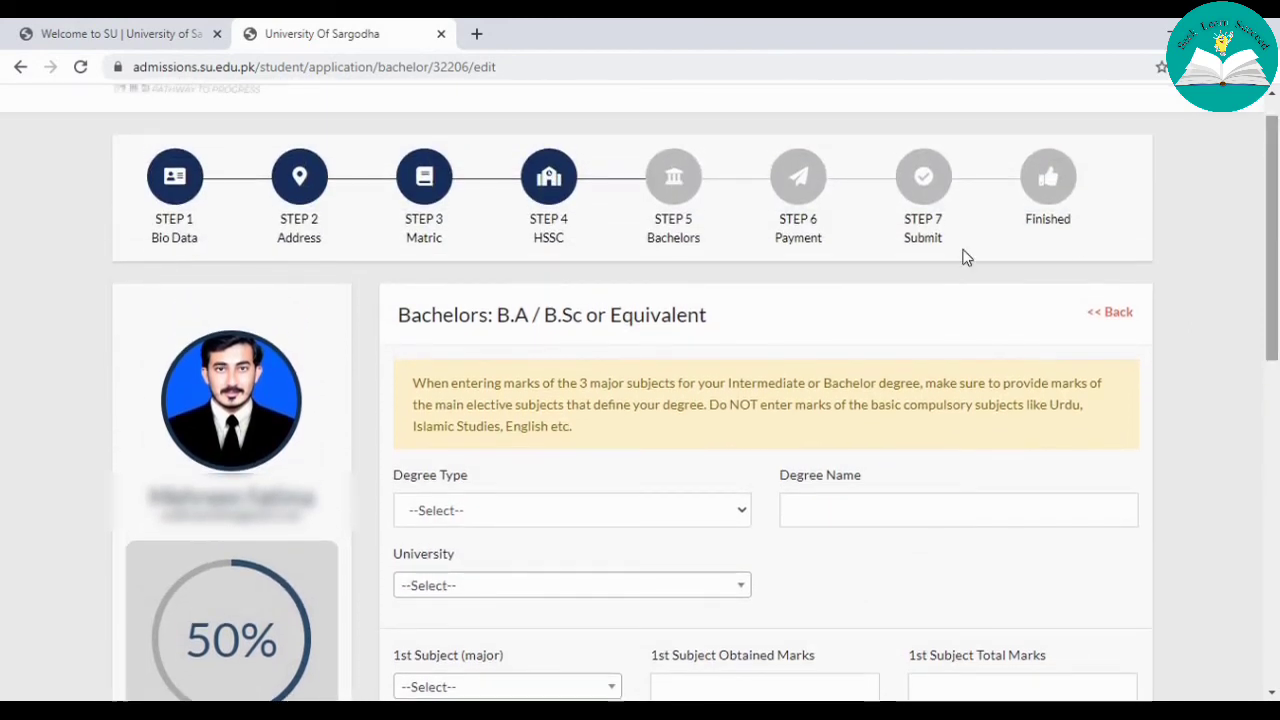
- Open the Payment section, save the application fee challan form as the PDF "challan (1)" in Downloads, and close it after viewing
click(806, 228)
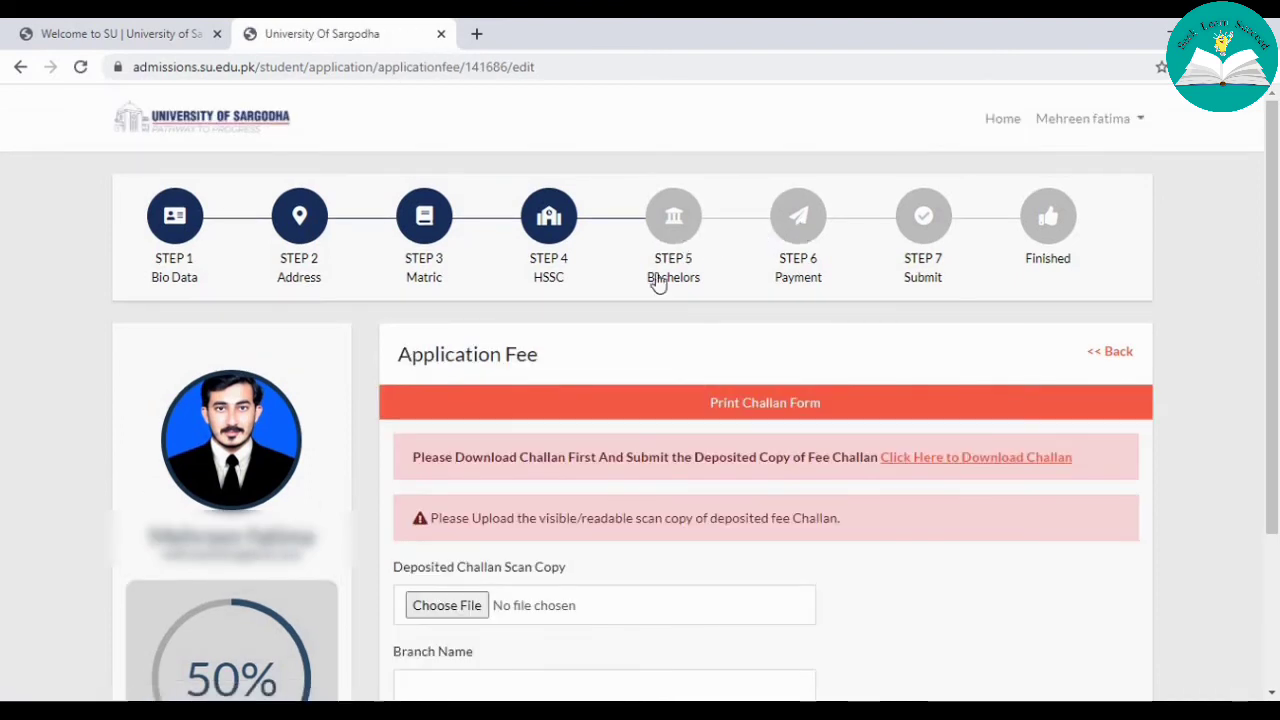
click(673, 399)
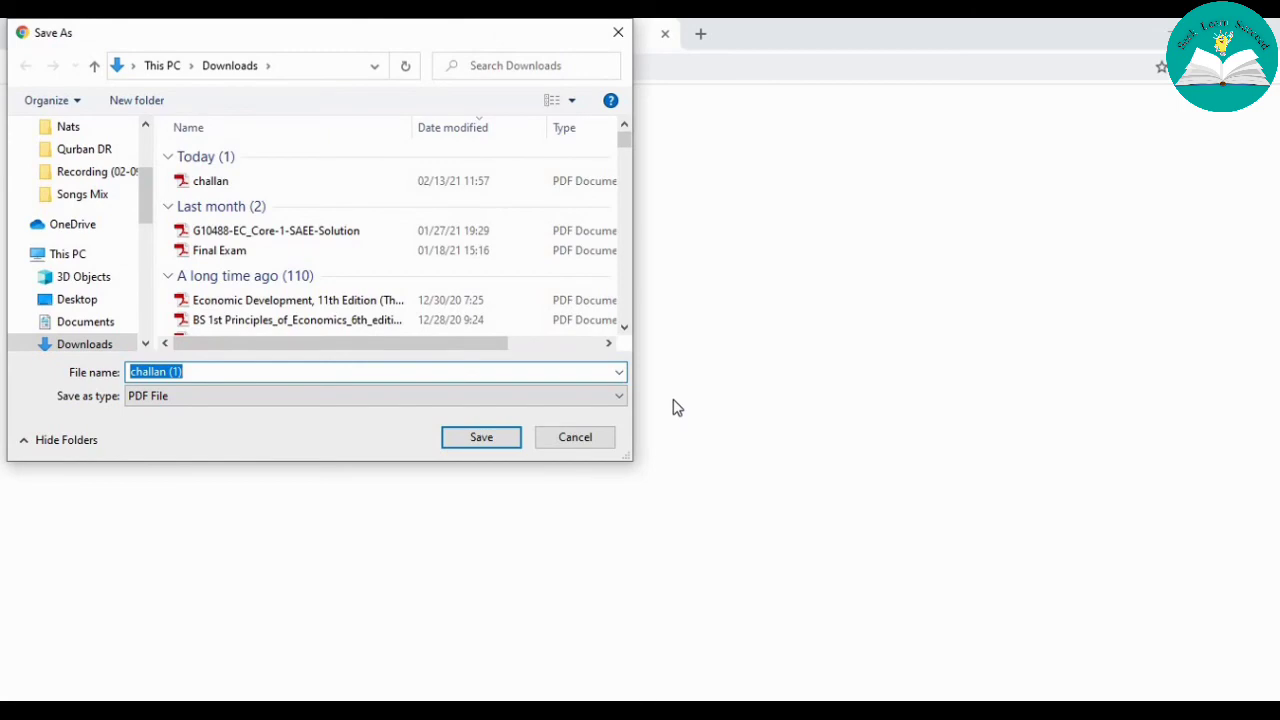
click(488, 436)
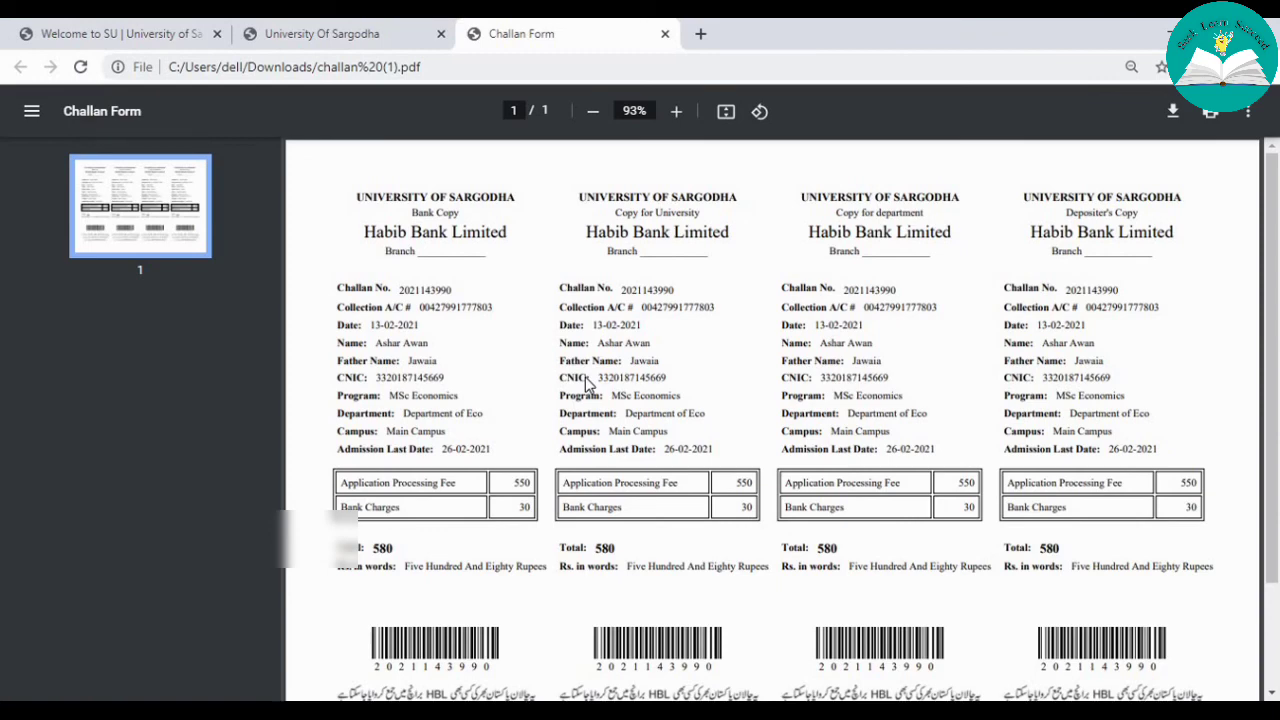
click(665, 34)
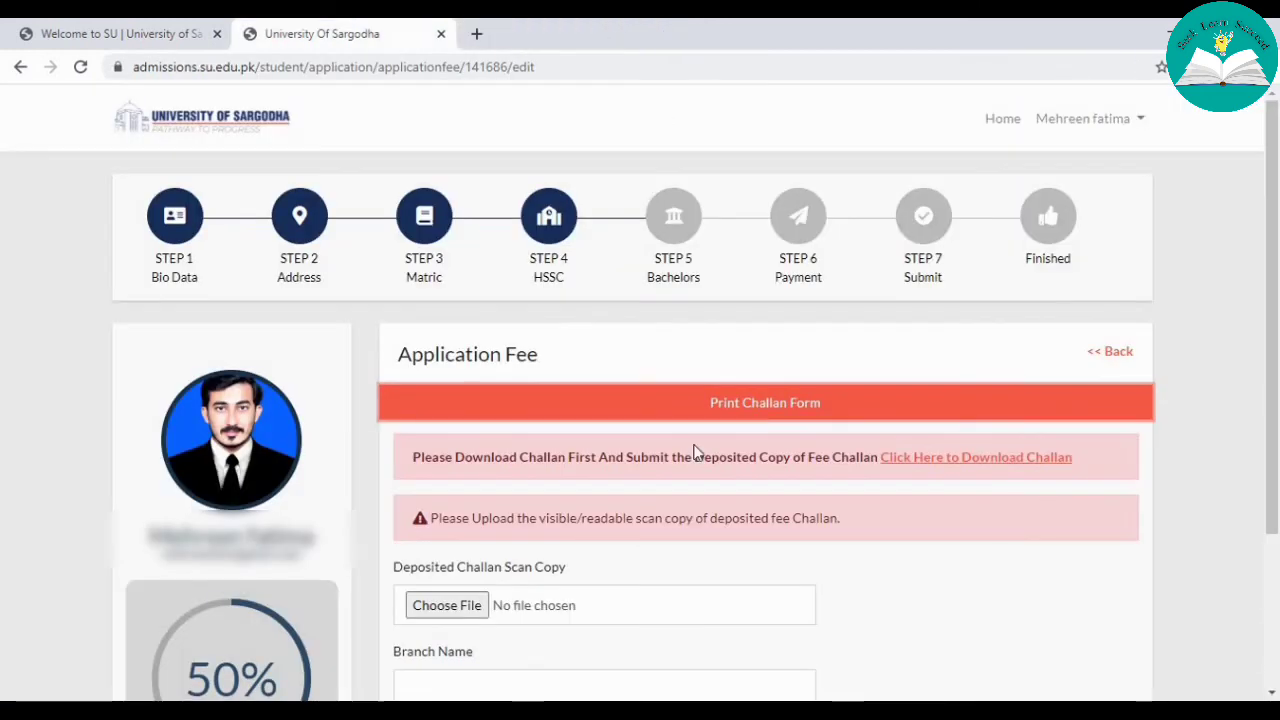